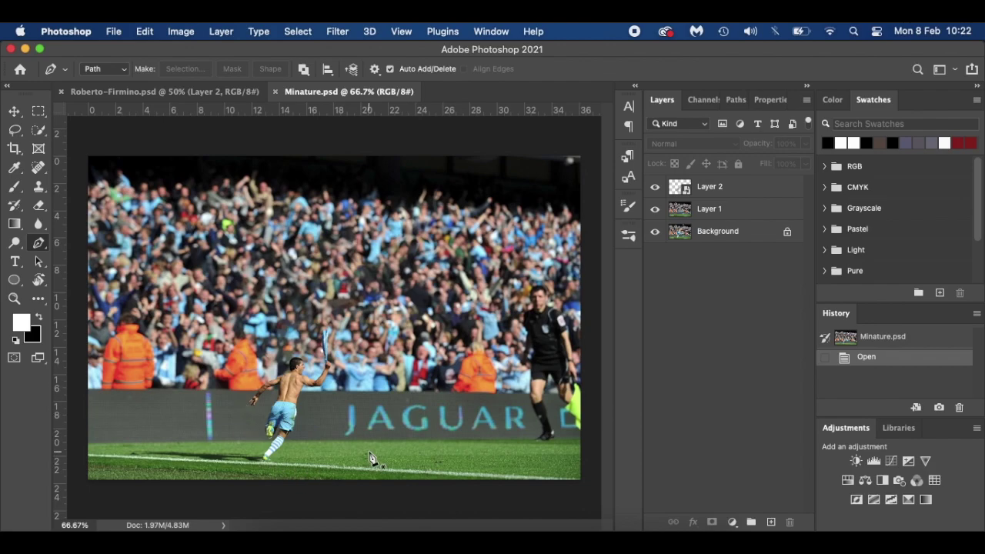
Choose the Move tool and glance at the Roberto-Firmino document before returning to Minature.
key("v")
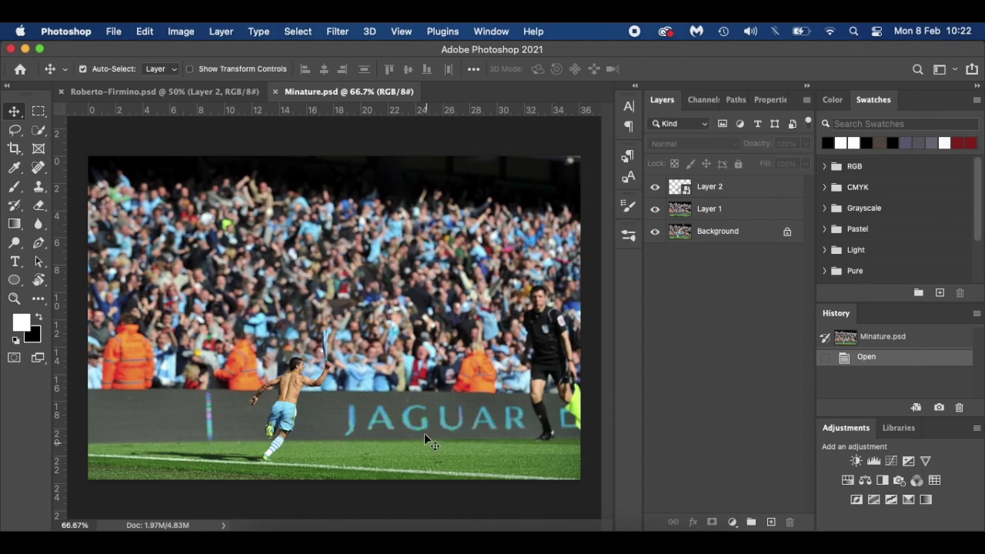
left_click(221, 91)
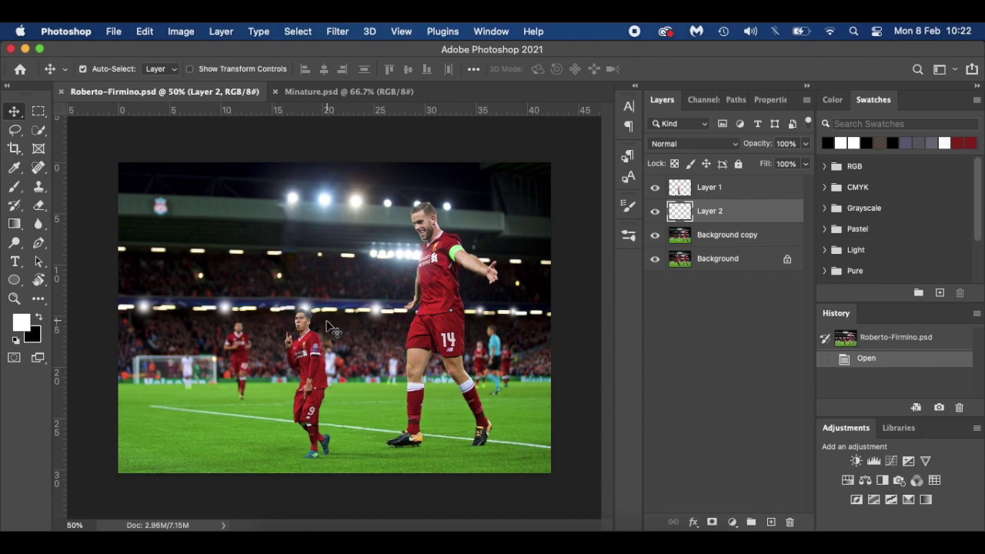
left_click(307, 92)
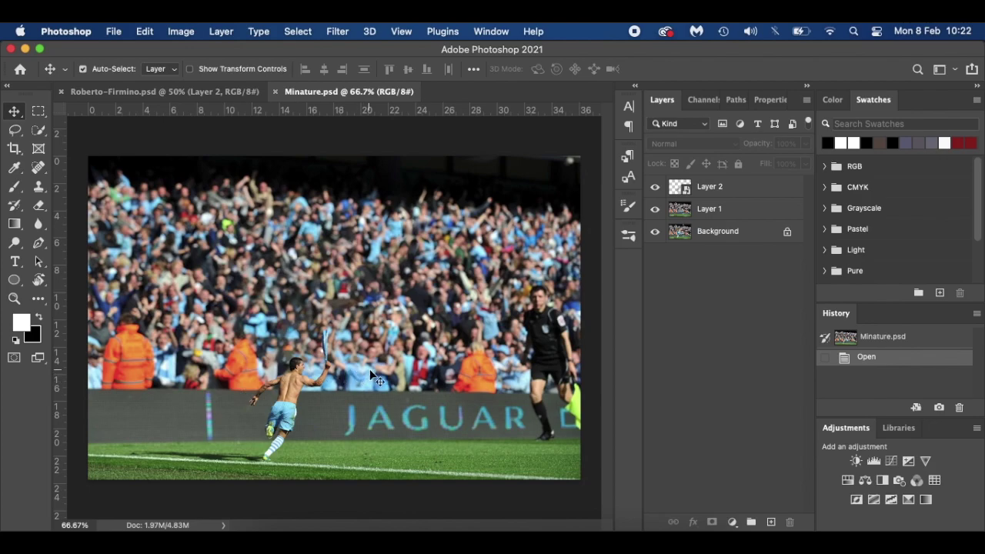
Delete Layer 1 and Layer 2, then duplicate the Background onto a new Layer 1.
left_click(743, 209)
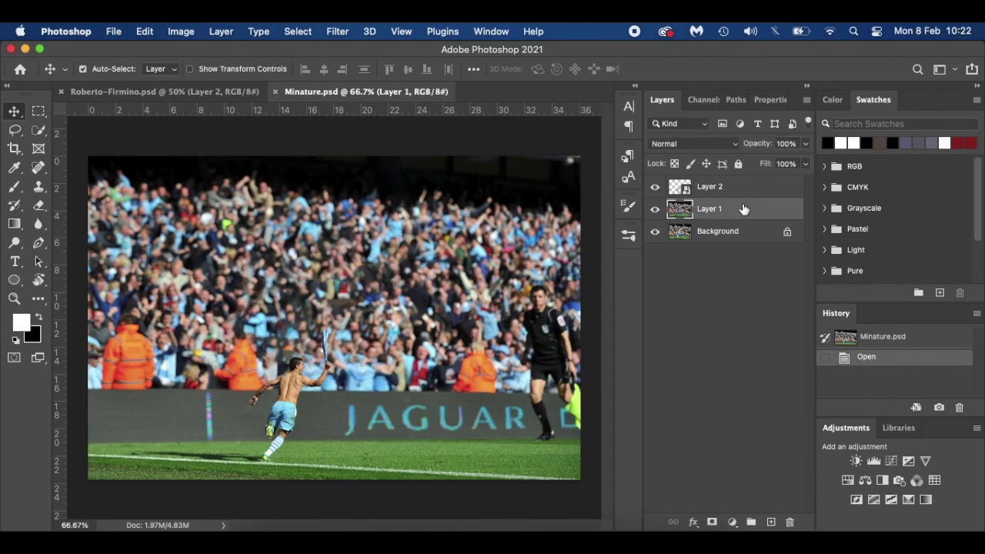
left_click(752, 193, "shift")
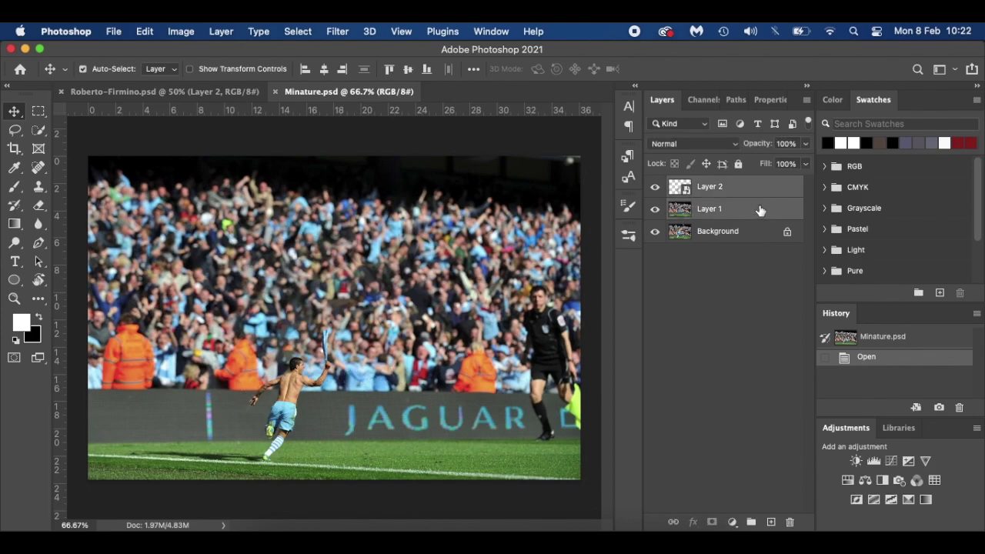
left_click_drag(760, 212, 789, 523)
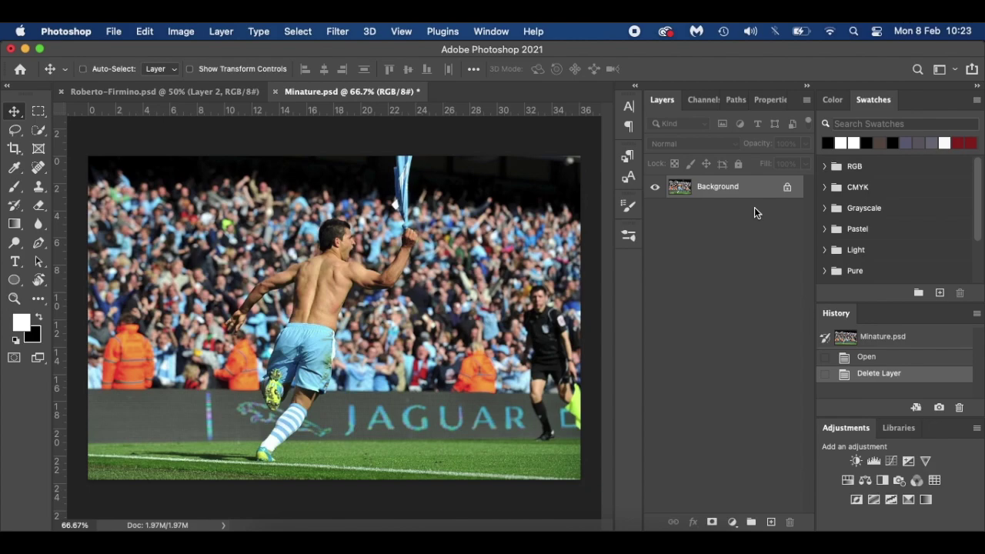
key("super+j")
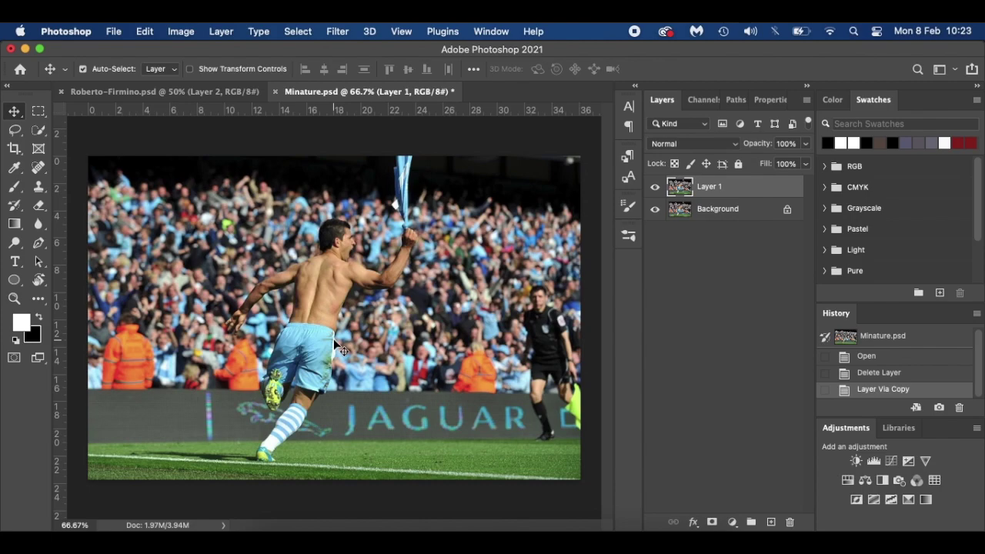
key("p")
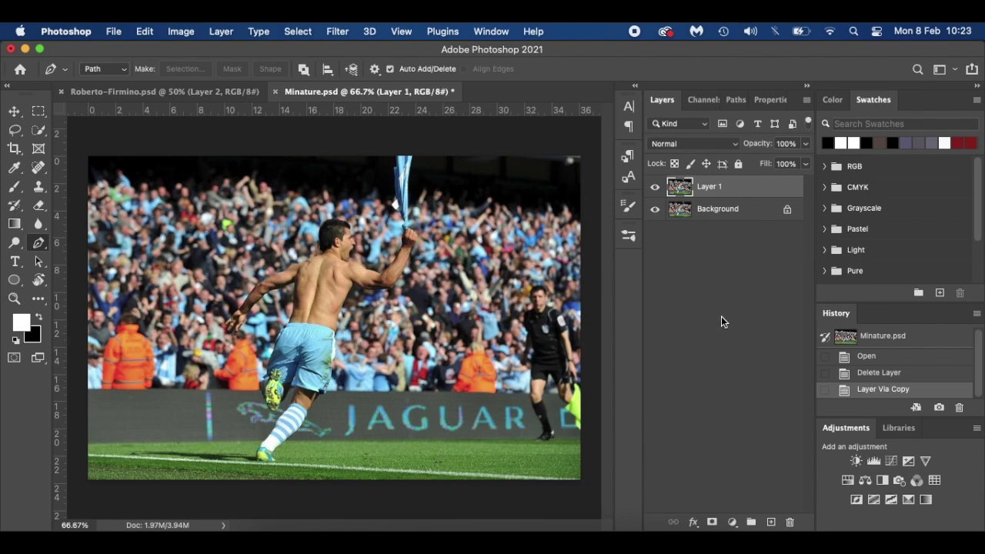
Add a layer mask to Layer 1 and paint black on it with a 45 px Soft Round brush.
left_click(713, 523)
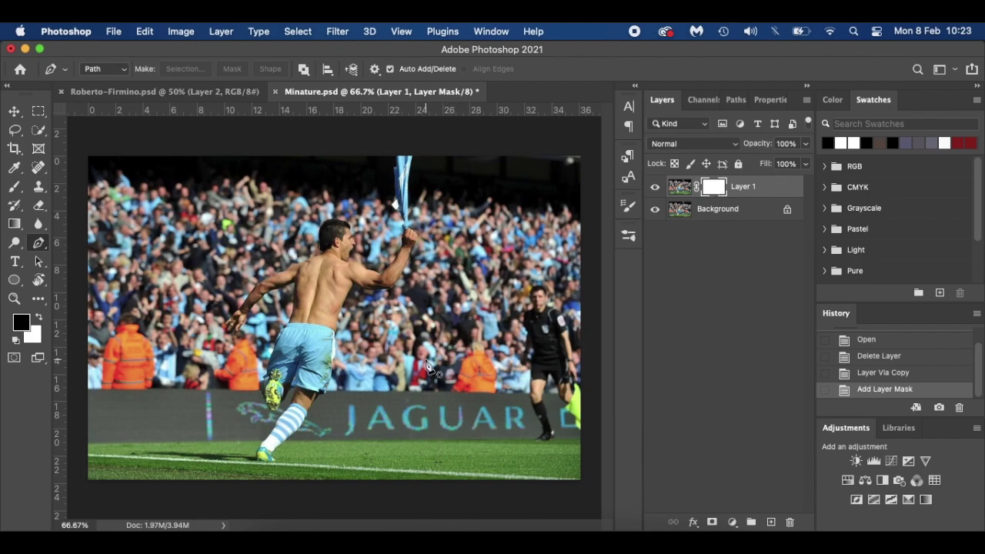
key("b")
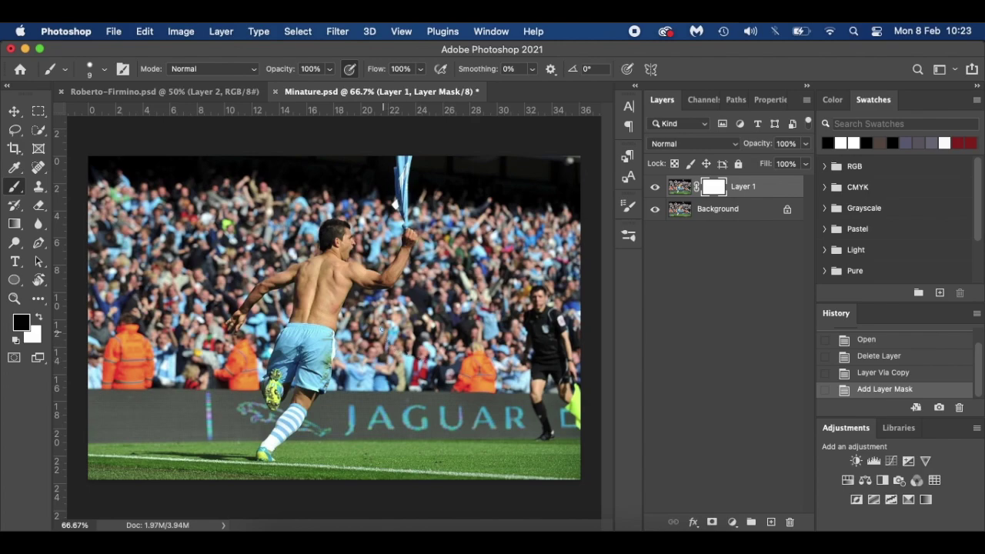
scroll(376, 308, "up", 5)
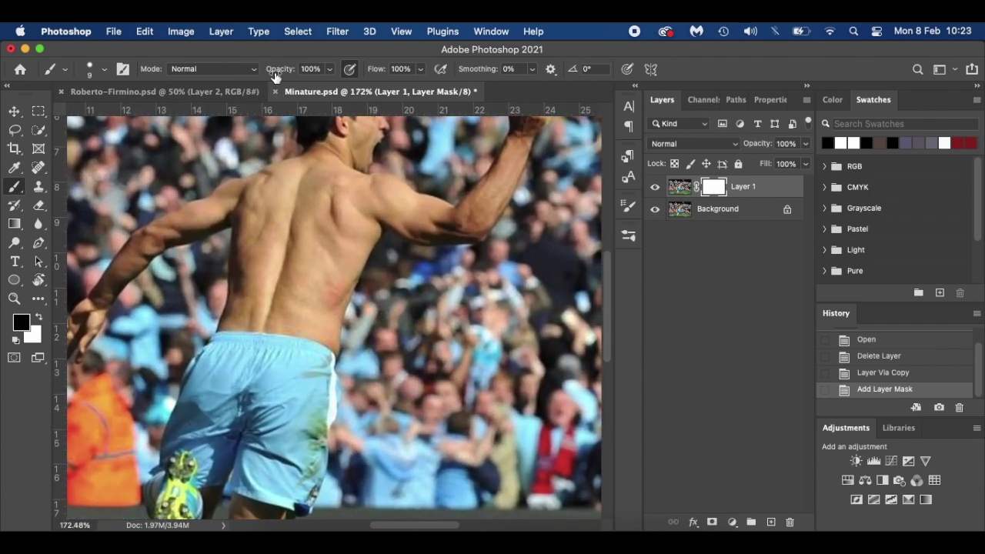
right_click(406, 357)
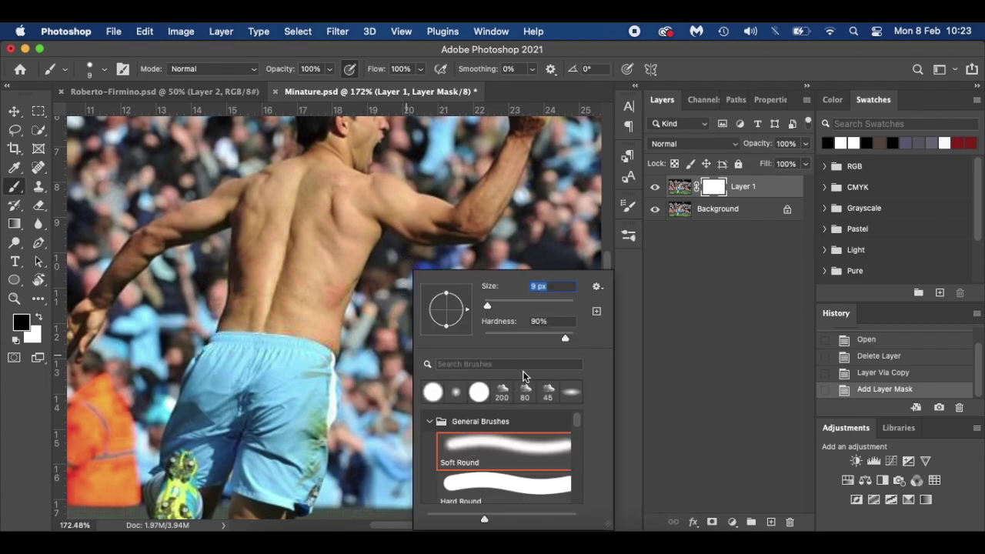
left_click(380, 380)
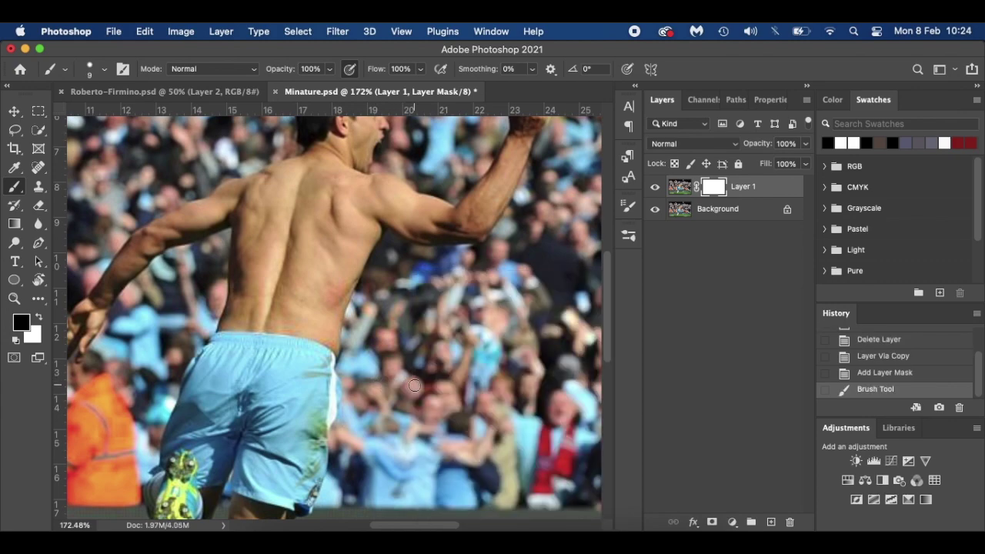
key("bracketright")
key("bracketright")
key("bracketright")
key("bracketright")
key("bracketright")
key("bracketright")
key("bracketright")
key("bracketright")
key("bracketright")
left_click_drag(452, 347, 434, 390)
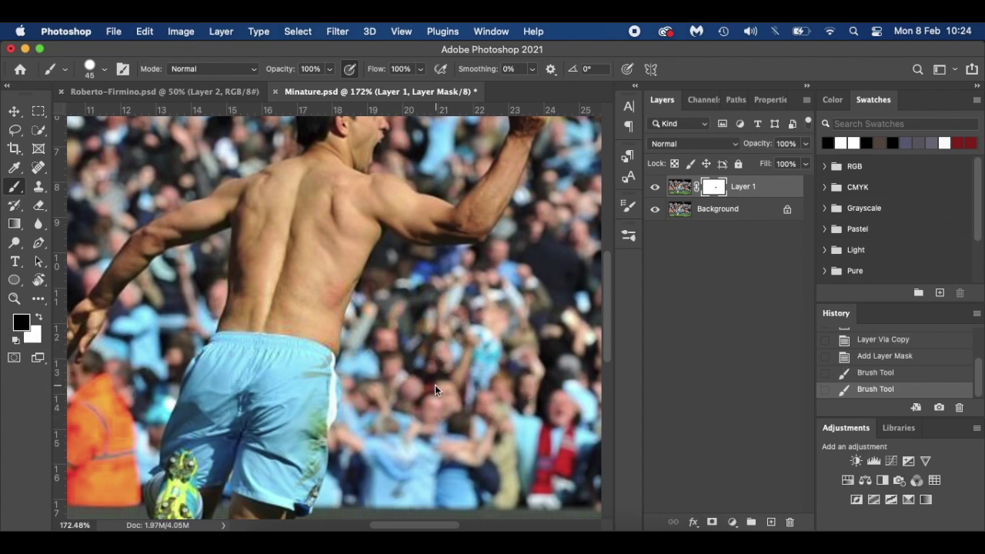
Hide the Background, mask out crowd beside the footballer, and restore some with white.
left_click(655, 210)
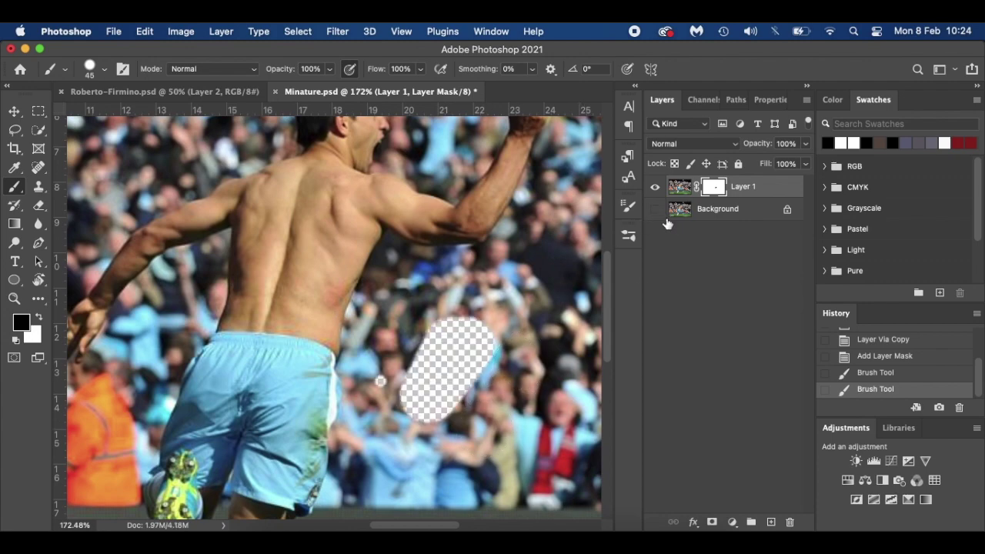
mouse_move(500, 385)
left_mouse_down()
mouse_move(463, 406)
mouse_move(457, 434)
mouse_move(470, 427)
mouse_move(487, 363)
mouse_move(516, 320)
mouse_move(443, 370)
mouse_move(421, 423)
mouse_move(427, 318)
mouse_move(500, 300)
mouse_move(419, 311)
mouse_move(395, 417)
left_mouse_up()
scroll(396, 435, "down", 2)
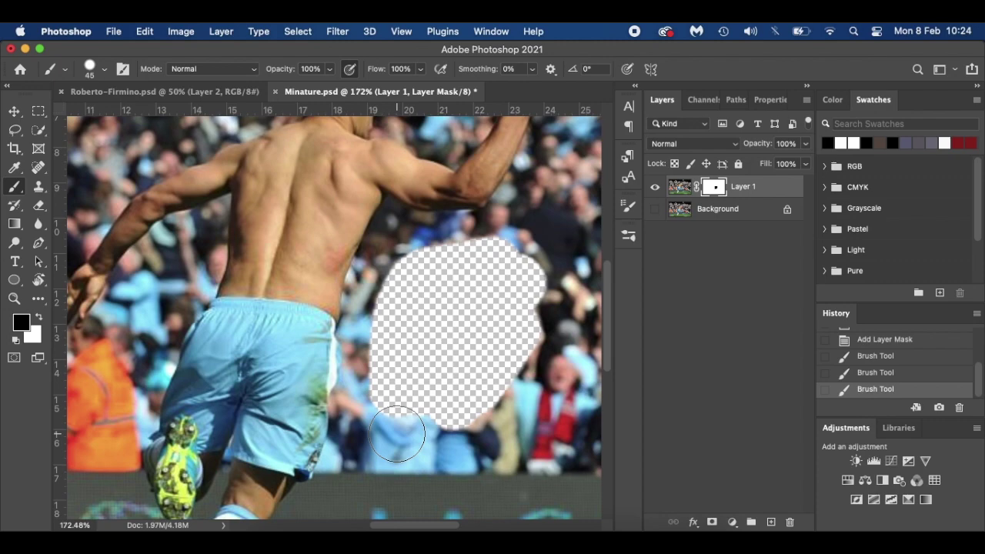
key("x")
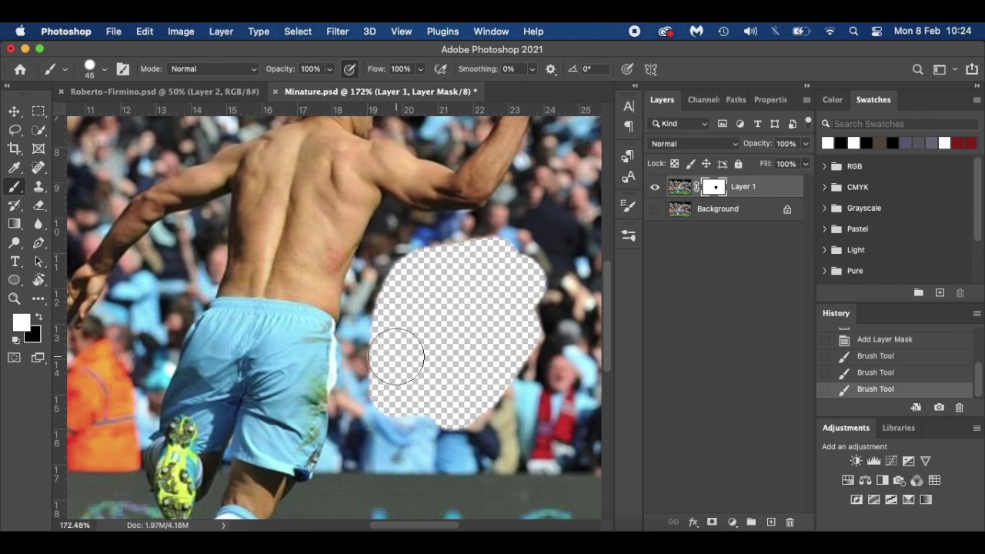
left_click(385, 353)
mouse_move(385, 353)
left_mouse_down()
mouse_move(376, 300)
mouse_move(404, 279)
left_mouse_up()
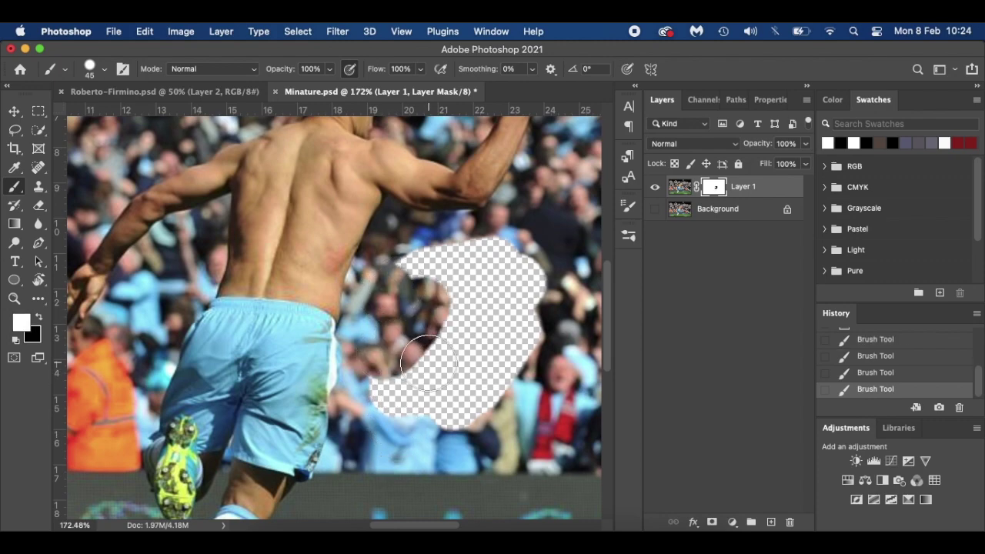
scroll(430, 364, "down", 1)
scroll(430, 364, "down", 2)
Widen the masked hole in black, then mask along the footballer's back with a smaller brush.
key("x")
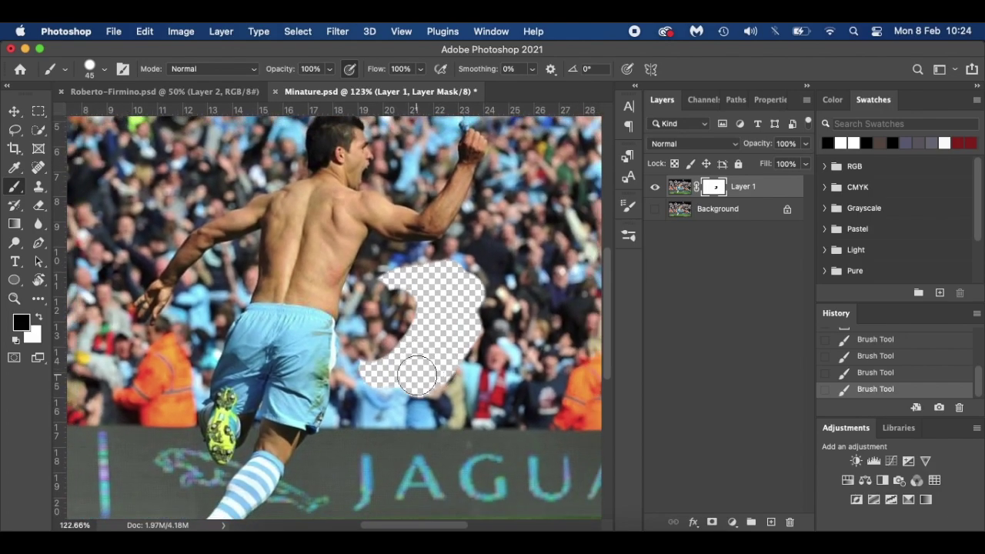
left_click(401, 396)
mouse_move(402, 397)
left_mouse_down()
mouse_move(444, 363)
mouse_move(423, 350)
left_mouse_up()
scroll(343, 327, "up", 3)
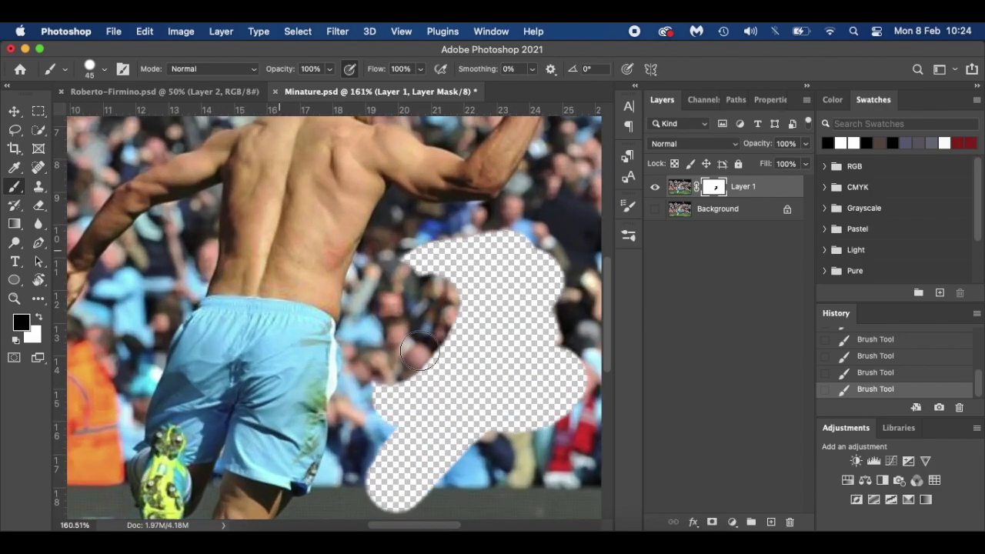
key("bracketleft")
key("bracketleft")
key("bracketleft")
key("bracketleft")
key("bracketleft")
key("bracketleft")
key("bracketleft")
key("bracketleft")
key("bracketleft")
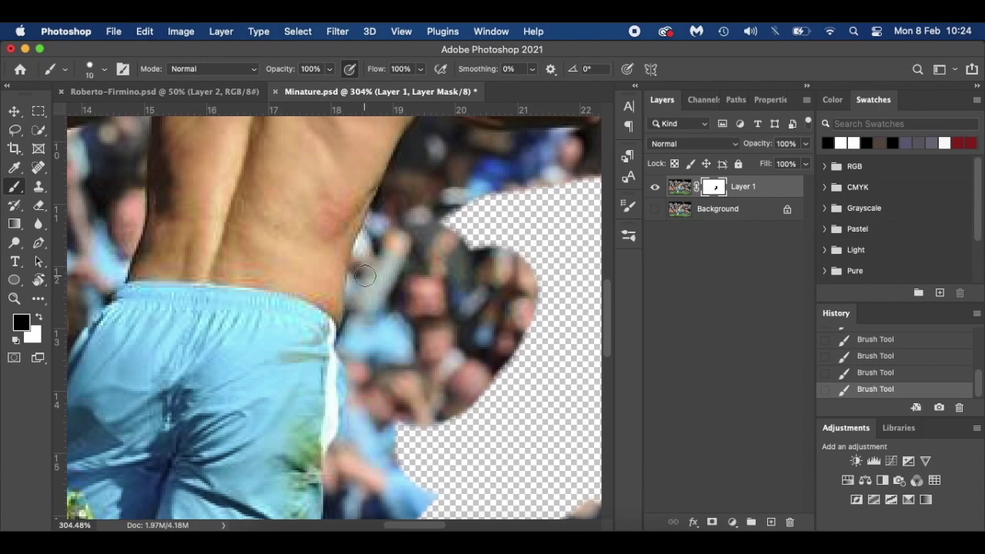
mouse_move(355, 288)
left_mouse_down()
mouse_move(359, 250)
mouse_move(393, 178)
left_mouse_up()
Fit the photo on screen, make the Background visible again, and select it.
key("super+0")
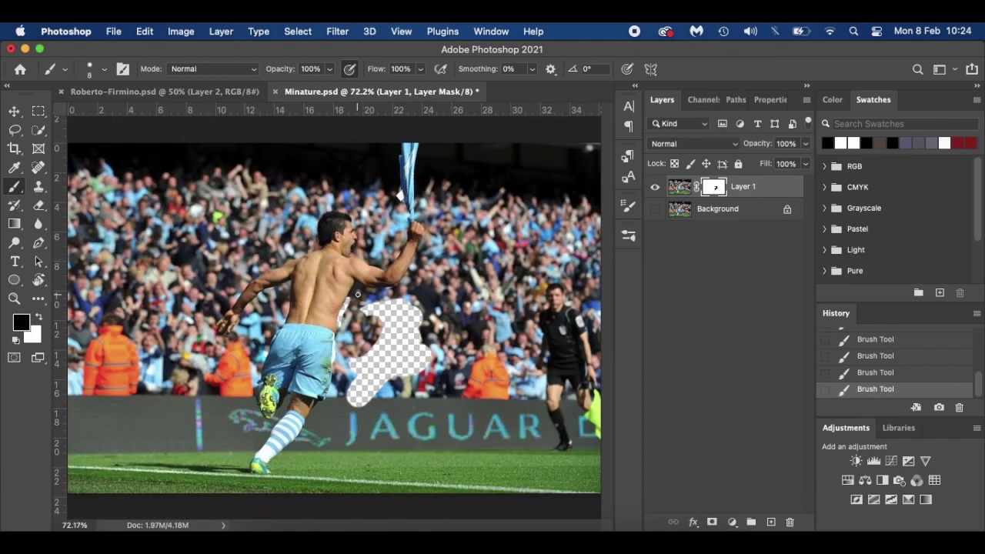
left_click(656, 212)
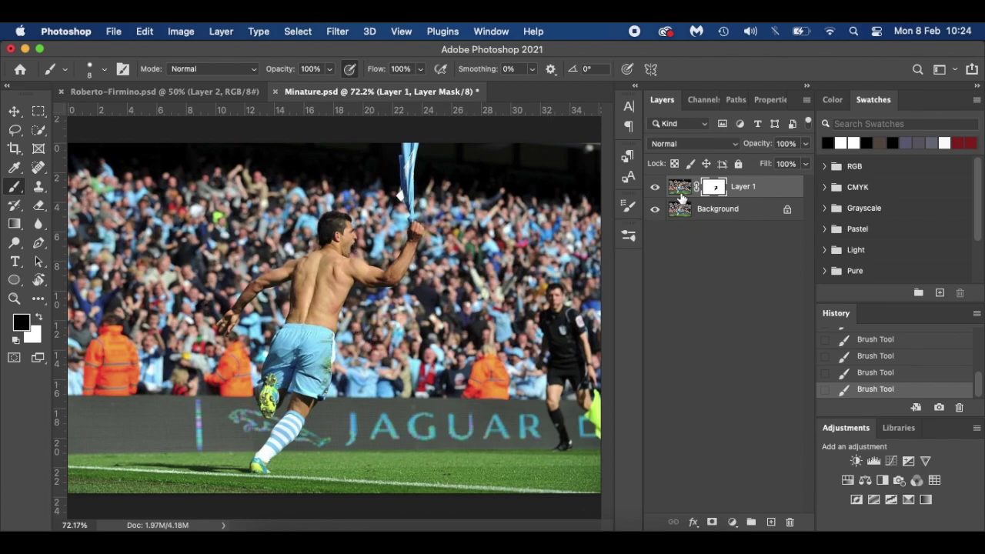
left_click(760, 213)
Duplicate the Background, discard the copy, and delete Layer 1's mask.
key("super+j")
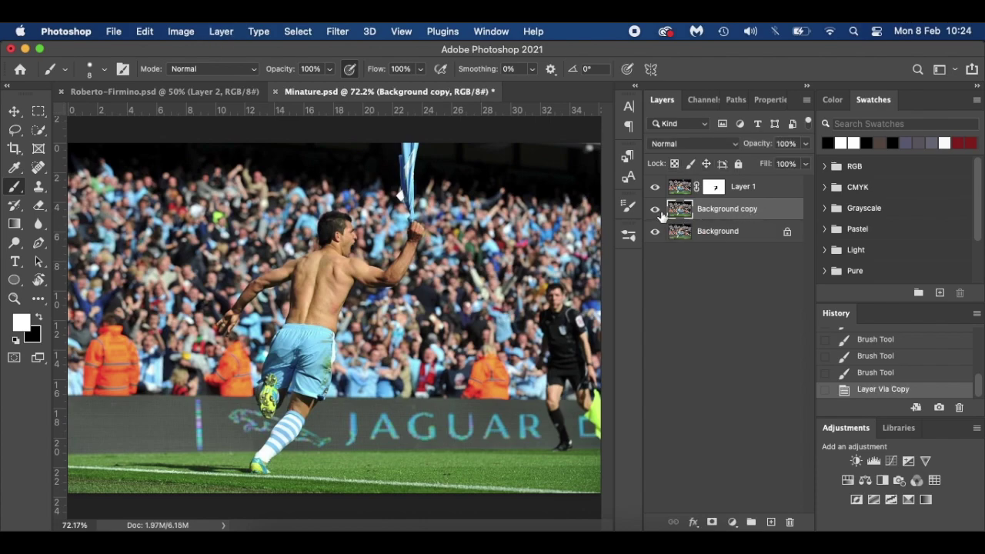
left_click_drag(773, 209, 789, 521)
left_click(714, 187)
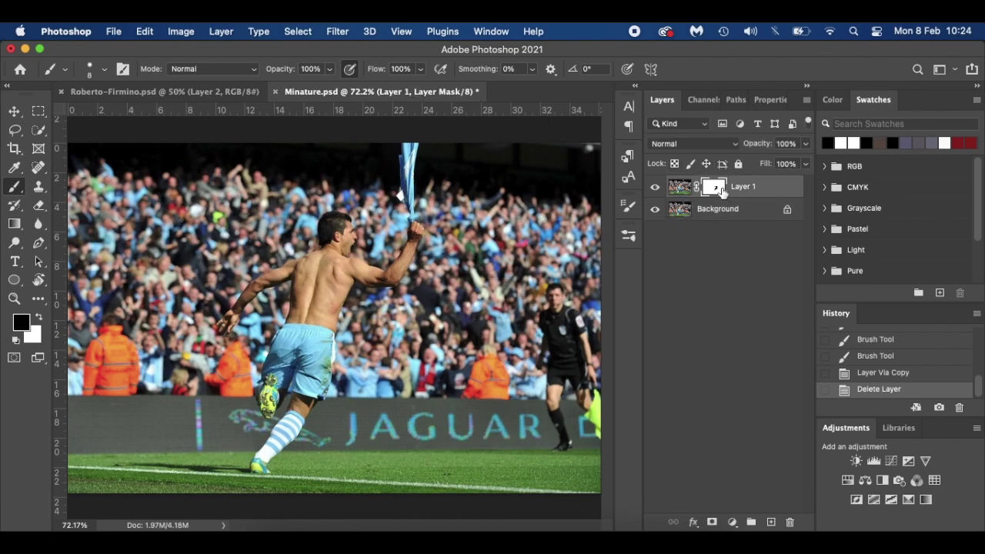
right_click(711, 185)
left_click(736, 214)
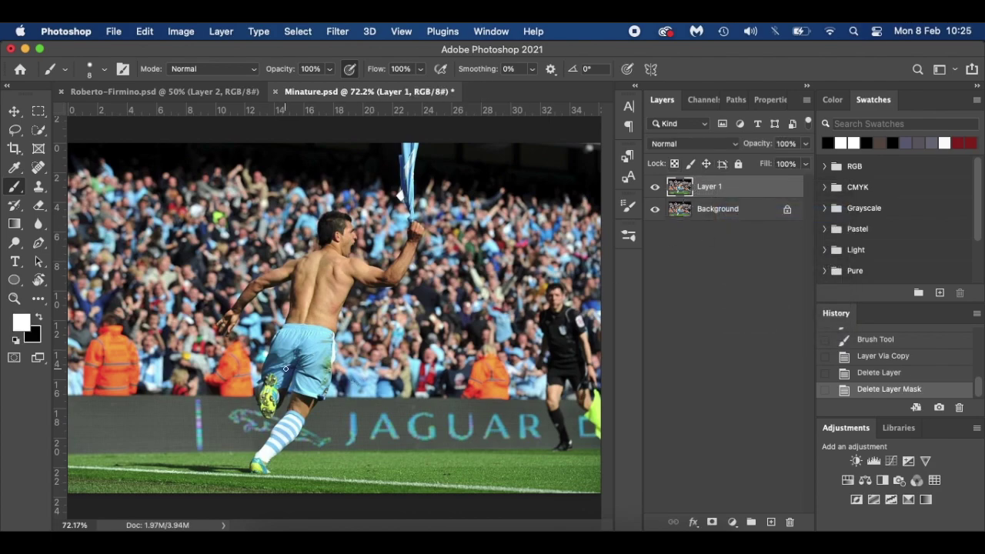
With the Pen tool zoomed in, start the path along the footballer's waist and thigh.
key("p")
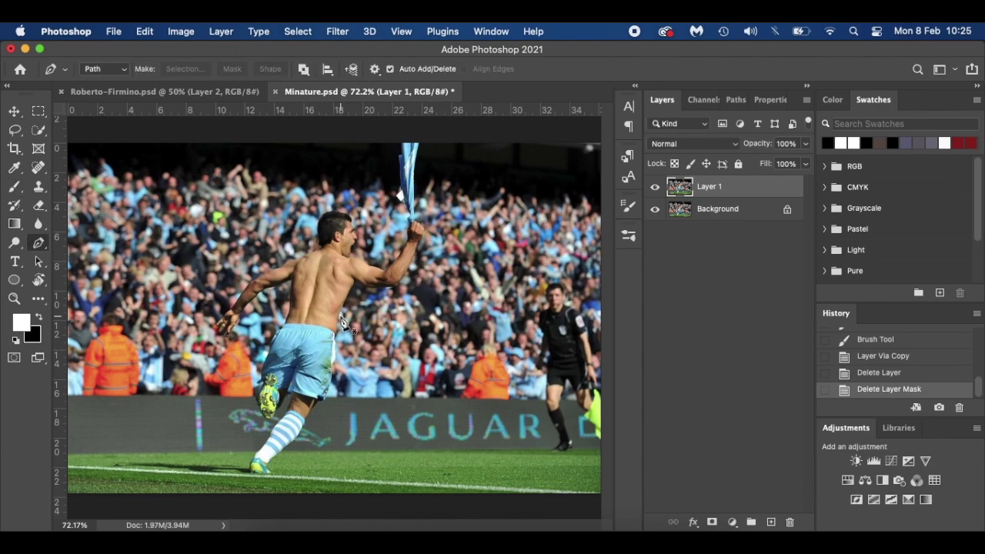
scroll(341, 320, "up", 4)
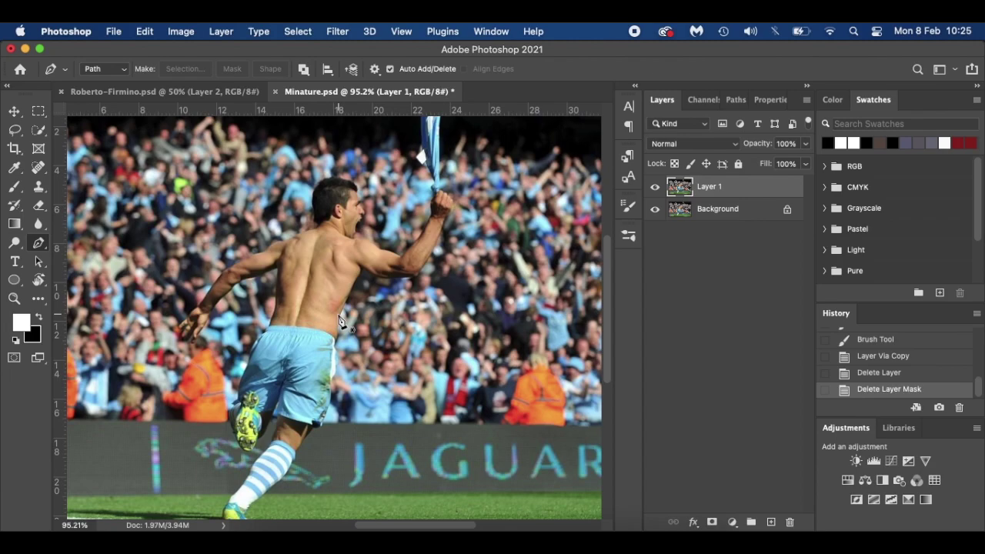
scroll(341, 321, "up", 5)
left_click(382, 186)
left_click(374, 230)
left_click(373, 256)
left_click(372, 283)
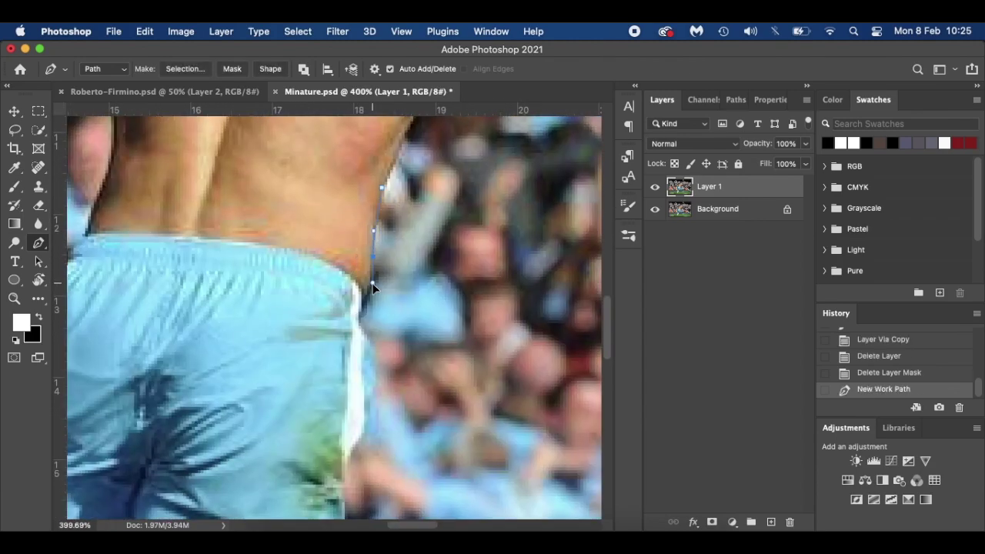
scroll(373, 324, "down", 5)
left_click(345, 302)
left_click_drag(312, 369, 294, 381)
scroll(262, 349, "down", 2)
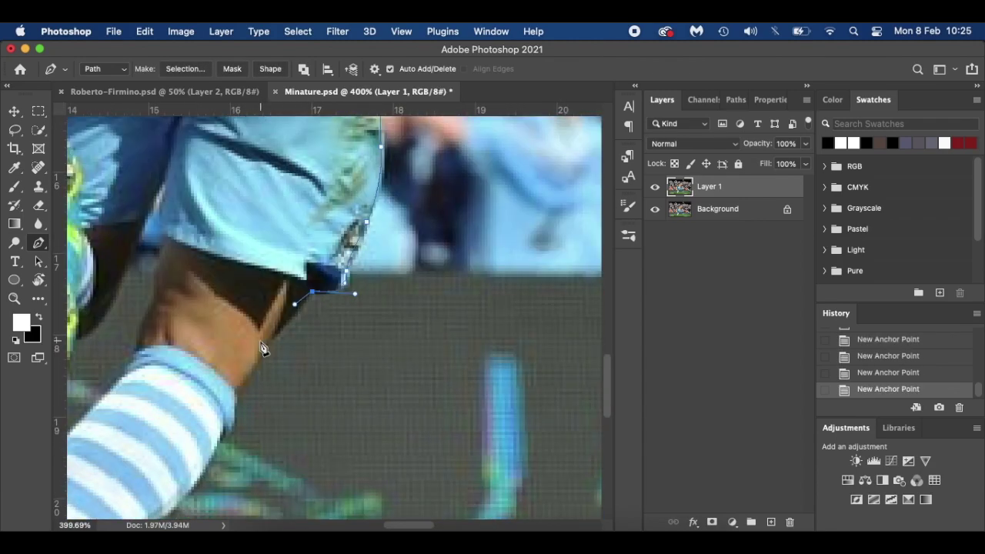
Continue the path down the sock, around the heel and boot sole, and up the back.
left_click(261, 348)
scroll(265, 339, "down", 3)
left_click(274, 317)
scroll(272, 318, "down", 4)
left_click(252, 340)
scroll(238, 354, "down", 4)
left_click(231, 357)
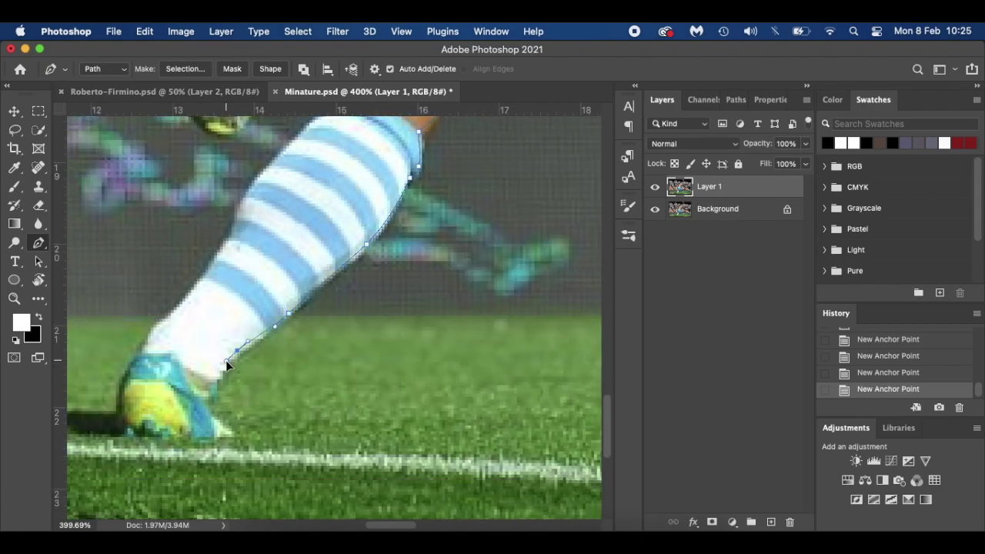
left_click(213, 383)
left_click(205, 408)
left_click(230, 431)
left_click(125, 433)
left_click(127, 370)
left_click(153, 330)
left_click(213, 260)
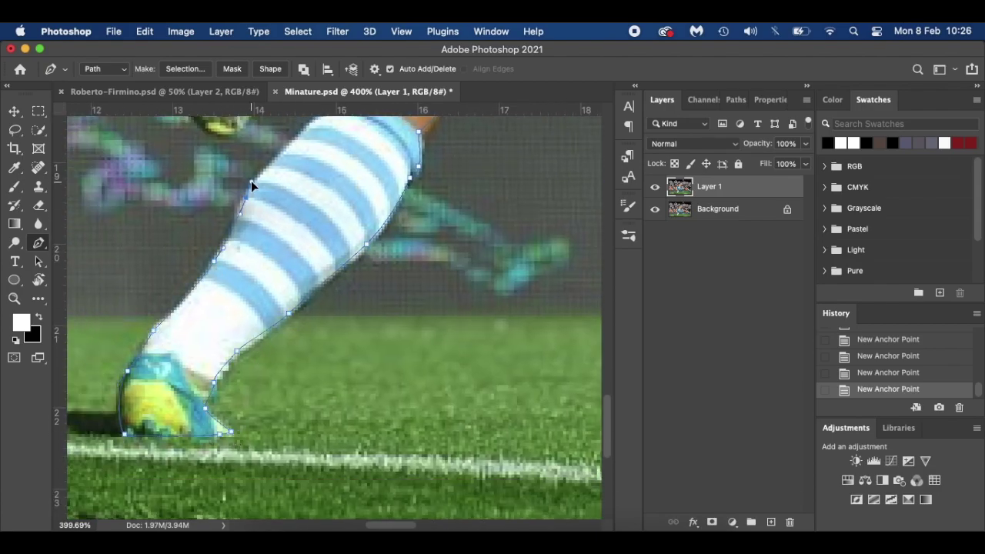
Trace up the other thigh edge, along the second boot and up its left edge.
scroll(254, 185, "up", 3)
left_click(285, 203)
scroll(284, 203, "up", 3)
left_click(290, 199)
left_click(283, 158)
left_click(263, 207)
left_click(243, 265)
left_click(222, 306)
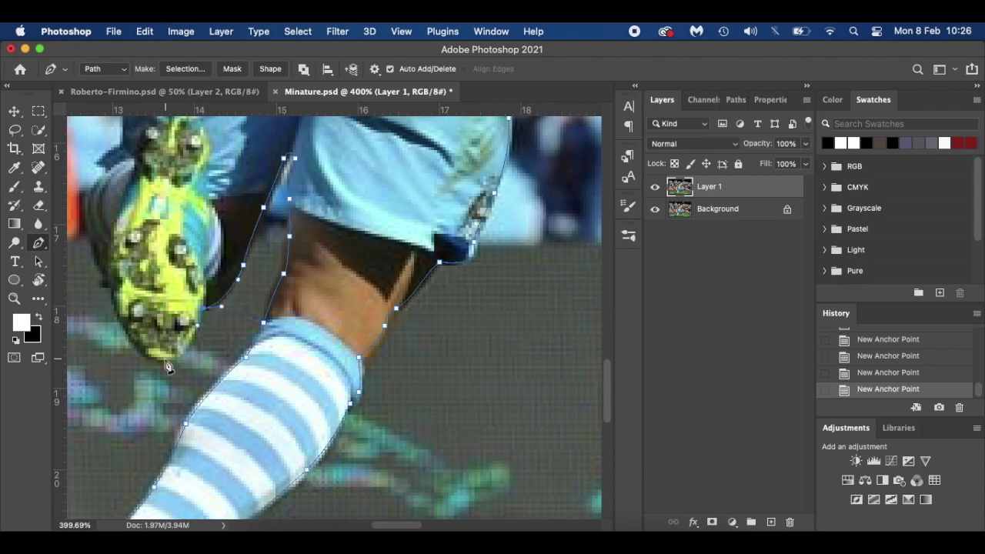
left_click(122, 317)
scroll(115, 254, "up", 2)
left_click(105, 286)
left_click(115, 217)
scroll(131, 196, "up", 1)
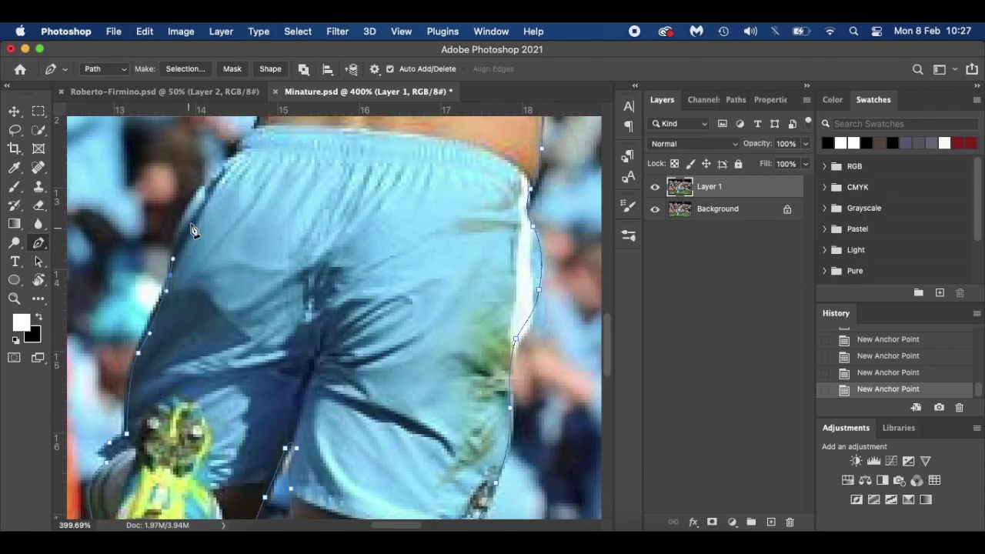
scroll(192, 230, "up", 10)
Trace the outline down the arm to the hand.
left_click(157, 286)
scroll(200, 315, "down", 3)
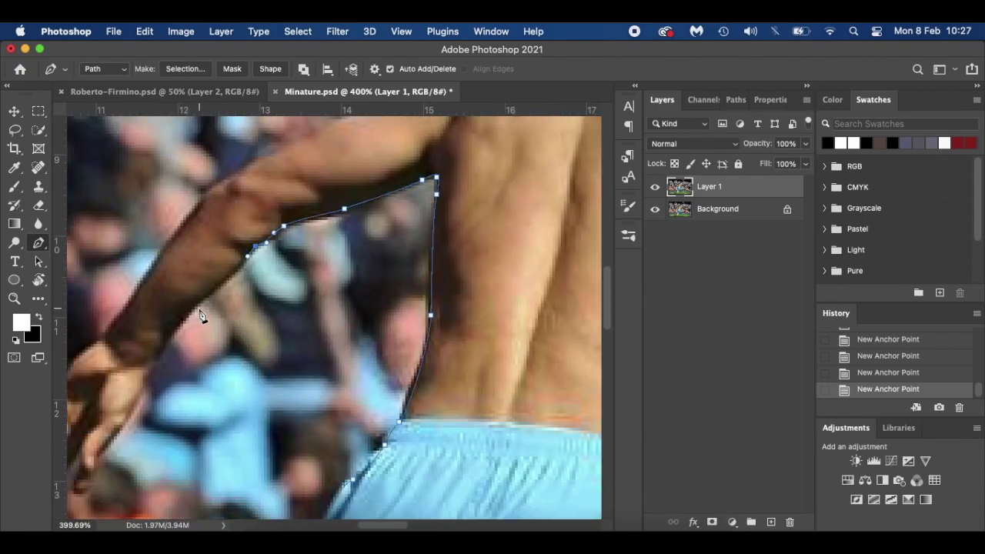
left_click(189, 313)
scroll(193, 308, "down", 3)
left_click(257, 276)
left_click(247, 306)
left_click(224, 339)
left_click(206, 367)
left_click(197, 383)
left_click(196, 392)
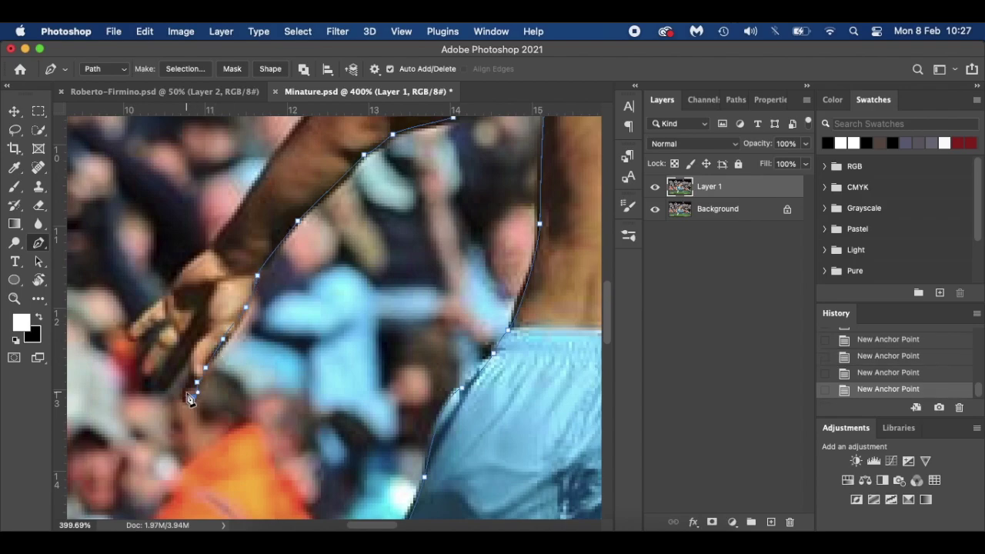
Outline around the fingers of the hand.
scroll(189, 400, "up", 2)
left_click(292, 334)
left_click(276, 335)
left_click(282, 285)
left_click(256, 317)
left_click(229, 284)
left_click(232, 250)
left_click(246, 243)
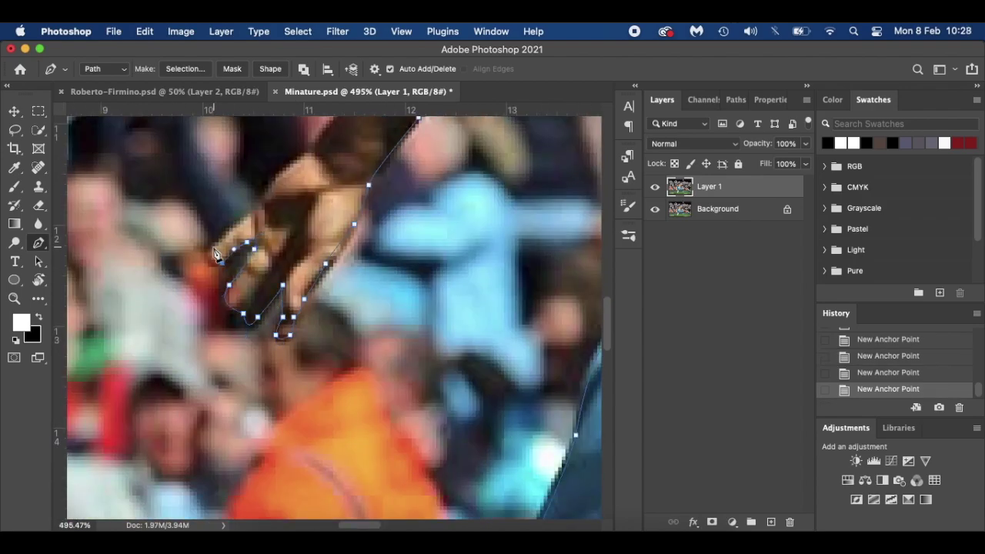
Trace the arm's upper edge, curve over the shoulder, and continue along the neck.
scroll(331, 307, "up", 5)
left_click(323, 232)
scroll(331, 308, "up", 4)
left_click_drag(413, 268, 476, 258)
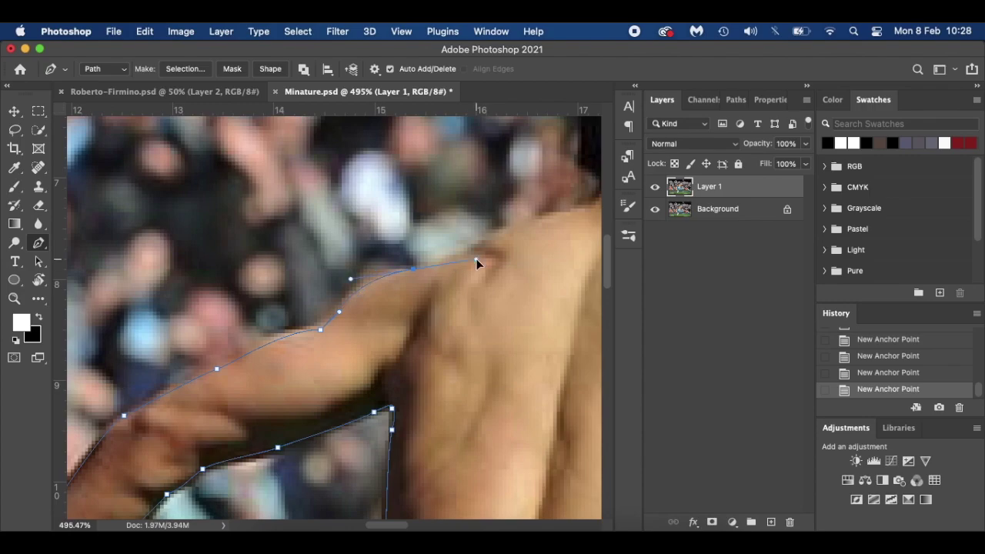
scroll(476, 258, "up", 4)
left_click(531, 220)
scroll(508, 231, "up", 6)
Outline around the head, down the face and chin, and curve along the front of the neck.
left_click(334, 334)
left_click(373, 234)
left_click(455, 198)
left_click(526, 224)
left_click(563, 260)
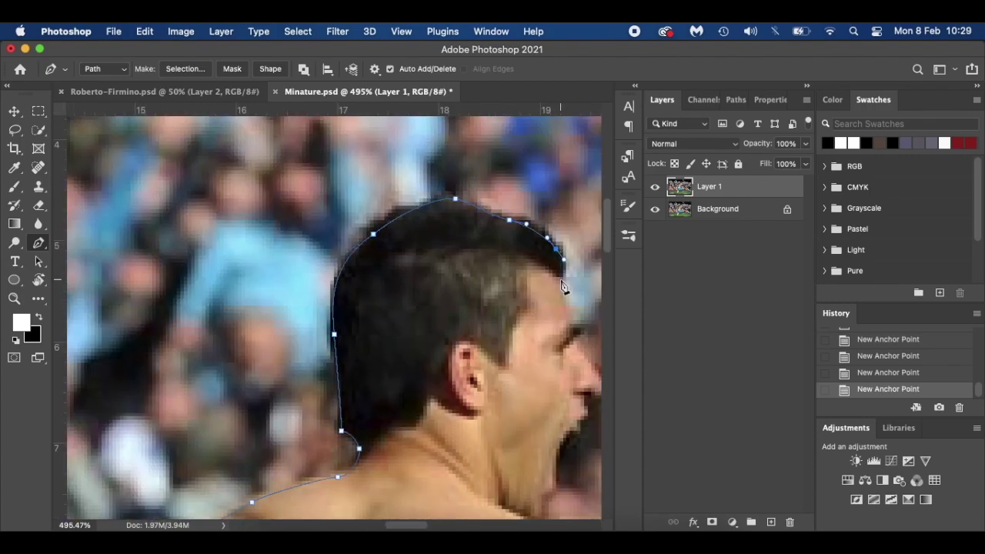
scroll(562, 286, "down", 5)
left_click(463, 190)
left_click(481, 234)
left_click(489, 267)
left_click(507, 303)
scroll(493, 315, "down", 2)
left_click(484, 306)
left_click_drag(457, 360, 459, 384)
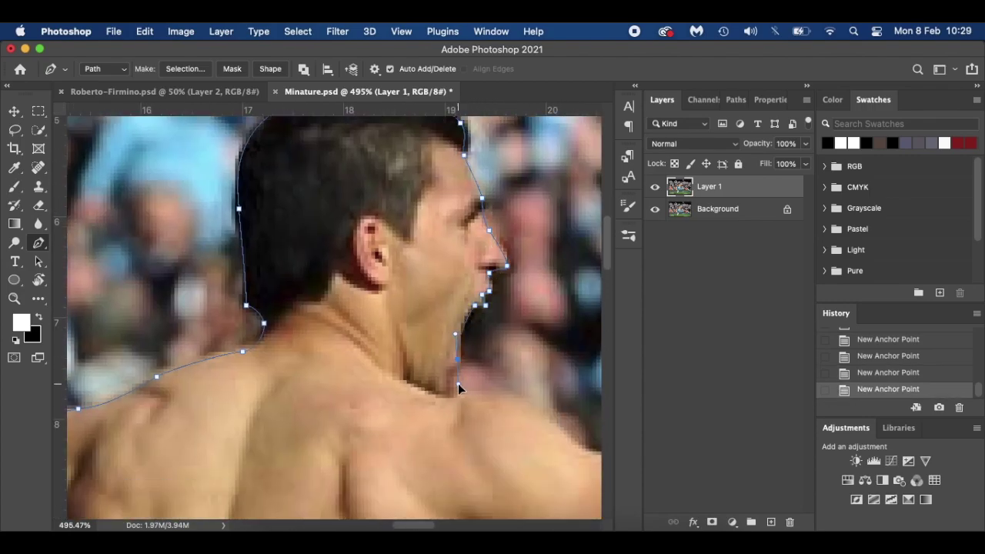
Trace along the shoulder, up the raised arm to the wrist, and up the flag's left edge.
scroll(457, 383, "right", 3)
scroll(493, 400, "right", 3)
left_click(534, 420)
scroll(534, 418, "right", 3)
left_click(415, 369)
left_click(468, 275)
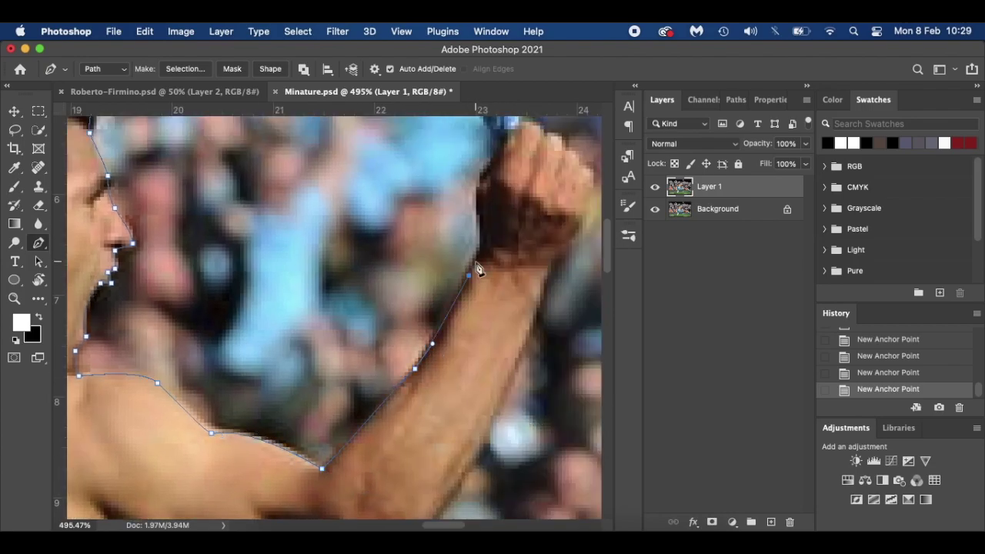
left_click(483, 202)
scroll(500, 192, "up", 5)
left_click(504, 265)
scroll(485, 231, "up", 1)
left_click(471, 235)
left_click(446, 149)
scroll(447, 153, "up", 4)
left_click(441, 166)
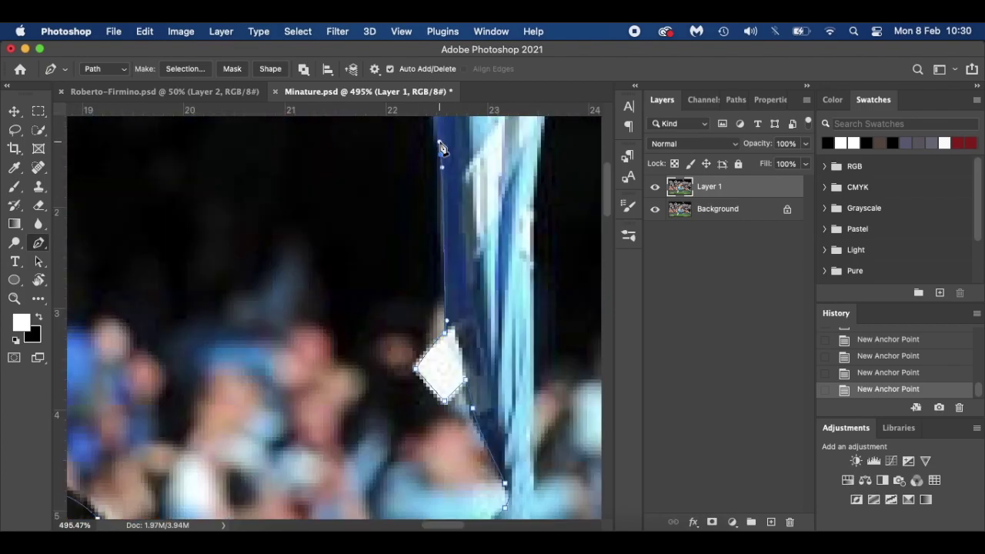
scroll(441, 148, "up", 5)
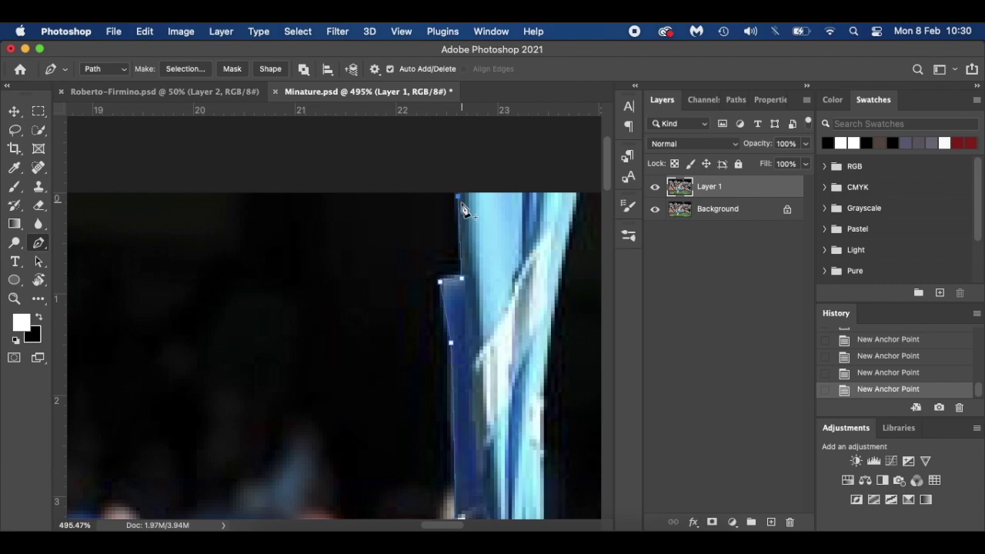
scroll(493, 224, "right", 3)
scroll(493, 223, "up", 1)
scroll(494, 224, "right", 1)
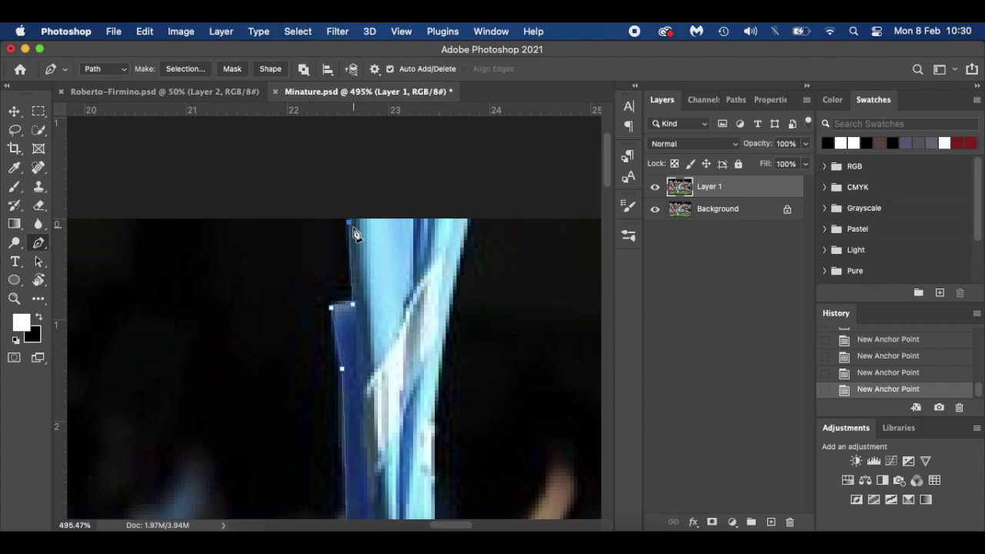
Curve the path across the flag's top edge, close it at the starting anchor, and fit the photo.
left_click(410, 226)
left_click(423, 209)
key("super+z")
key("super+z")
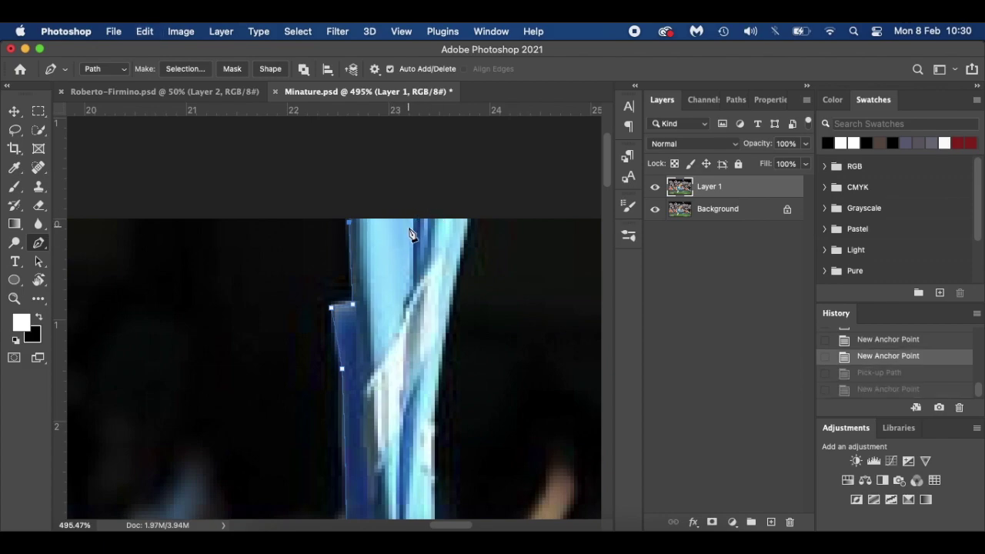
left_click_drag(412, 224, 477, 220)
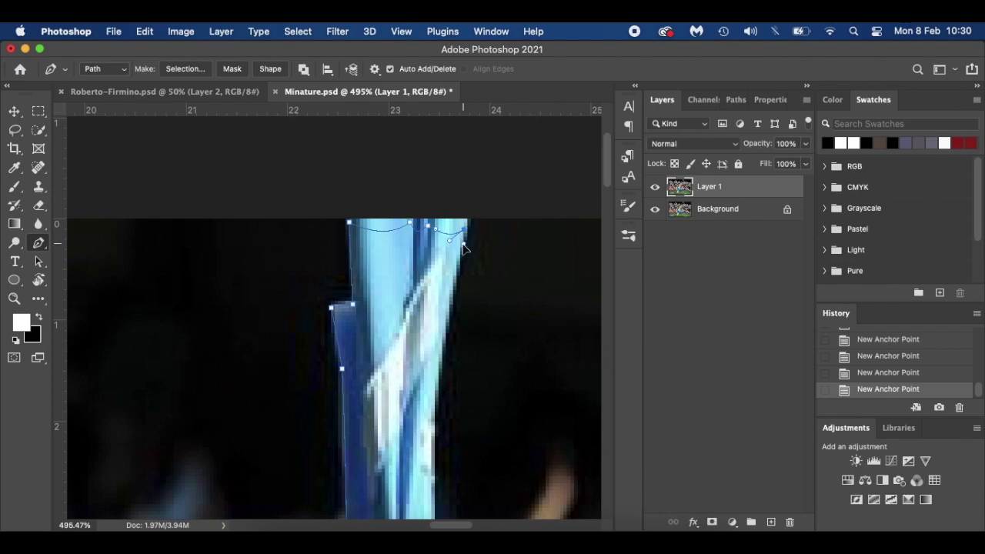
scroll(462, 256, "down", 3)
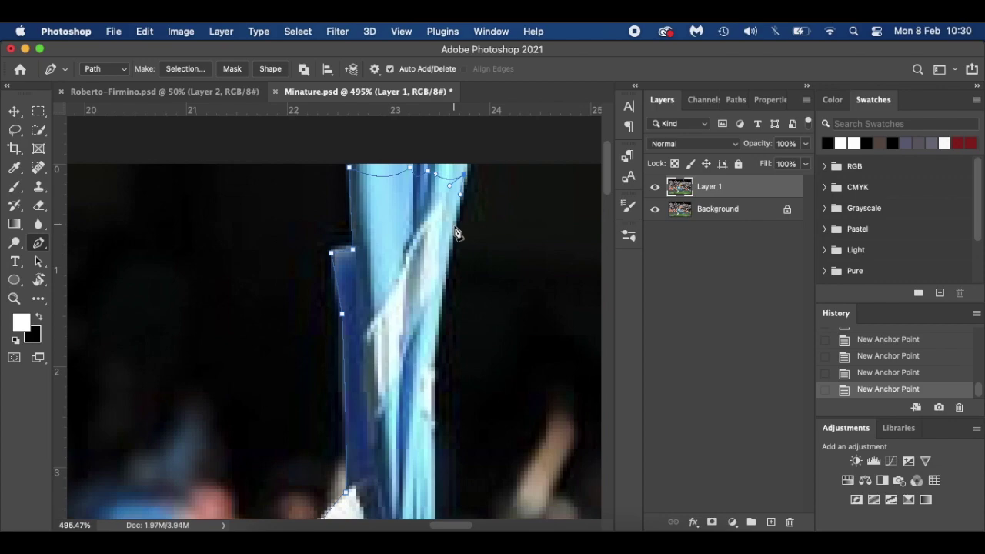
scroll(448, 265, "down", 10)
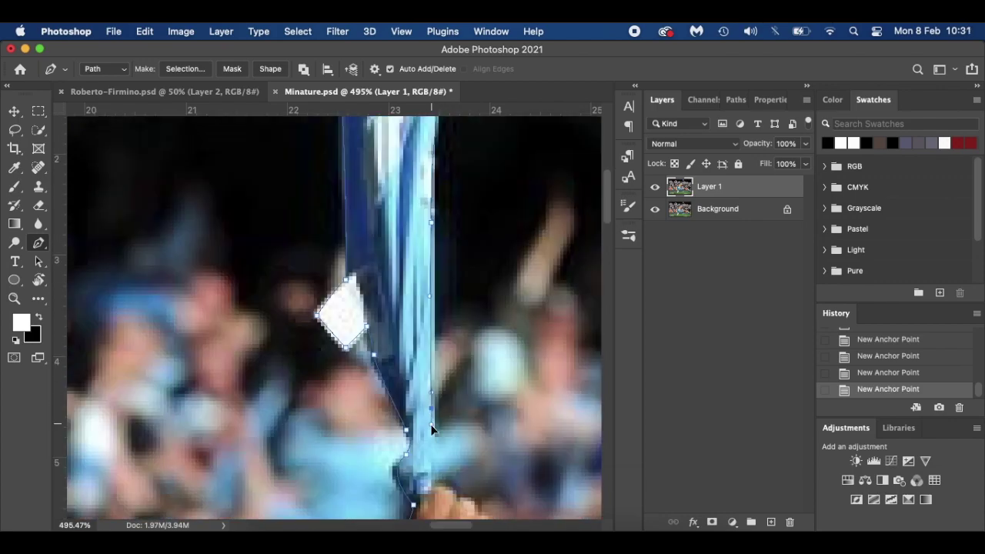
scroll(432, 429, "down", 11)
scroll(339, 439, "down", 9)
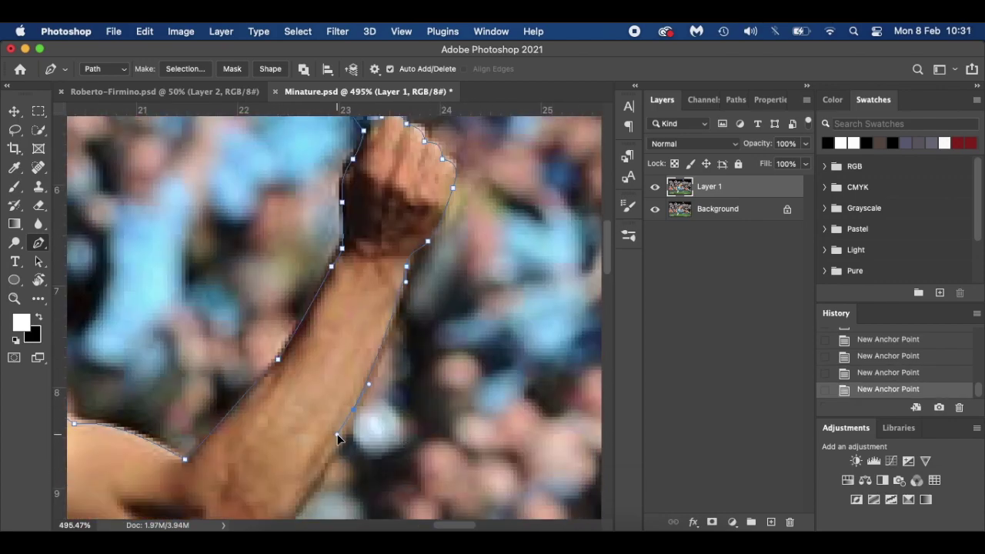
scroll(339, 438, "down", 10)
scroll(339, 439, "left", 10)
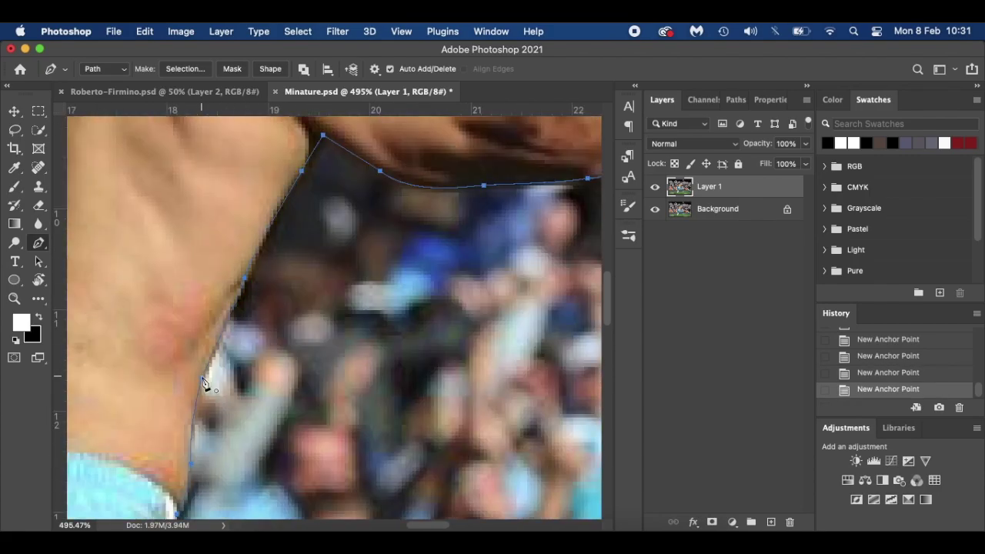
left_click(204, 383)
key("super+0")
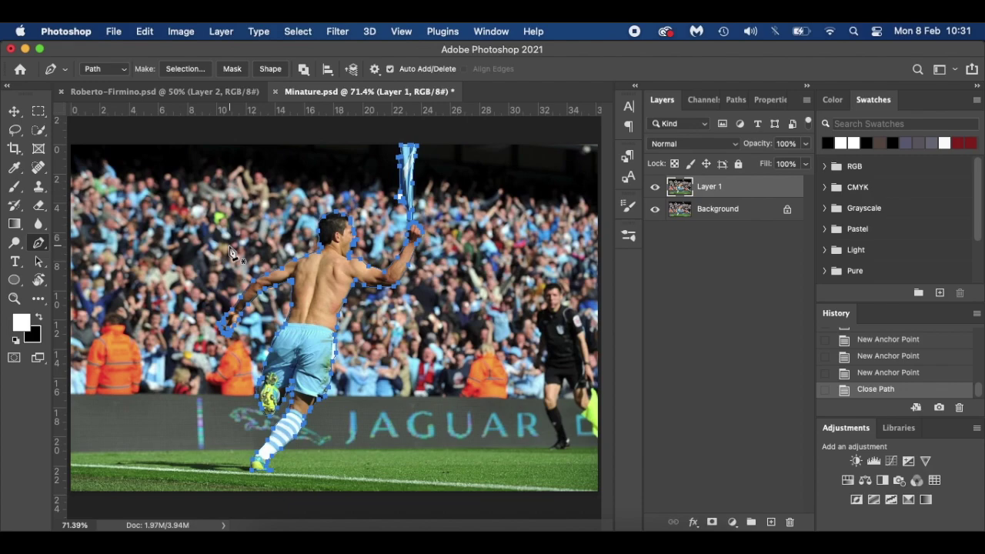
Make a 0-feather selection from the path, copy the footballer to Layer 2, and hide Layer 1.
left_click(182, 71)
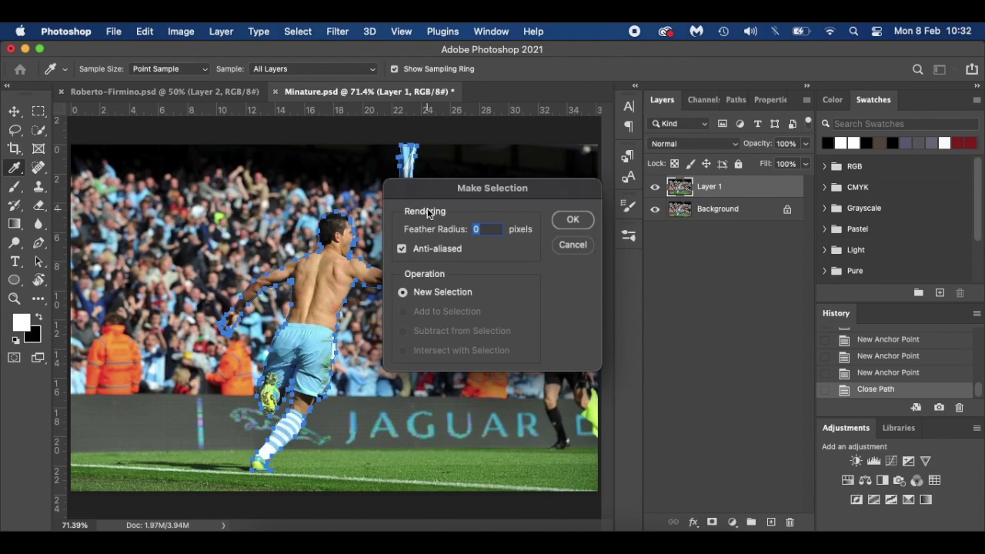
left_click(577, 221)
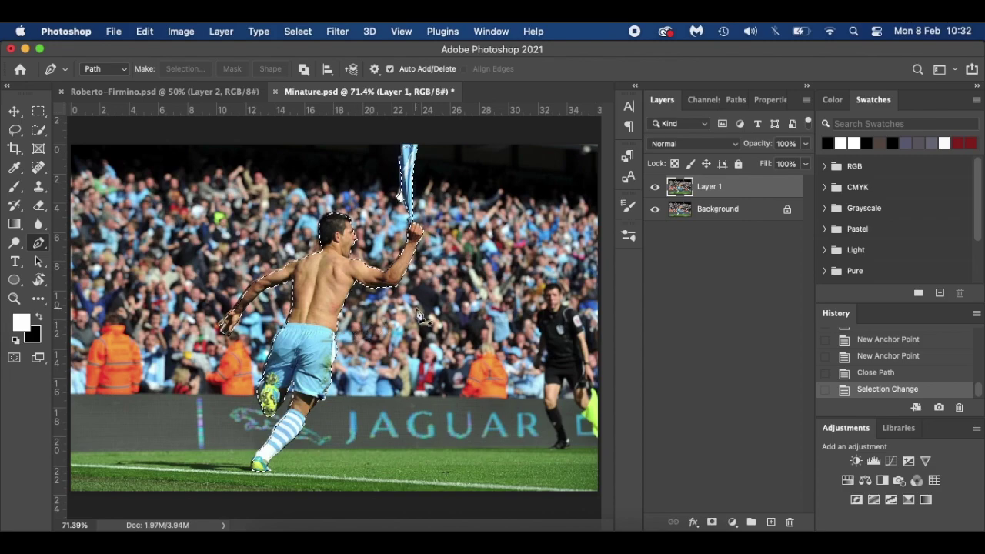
key("super+alt+shift+n")
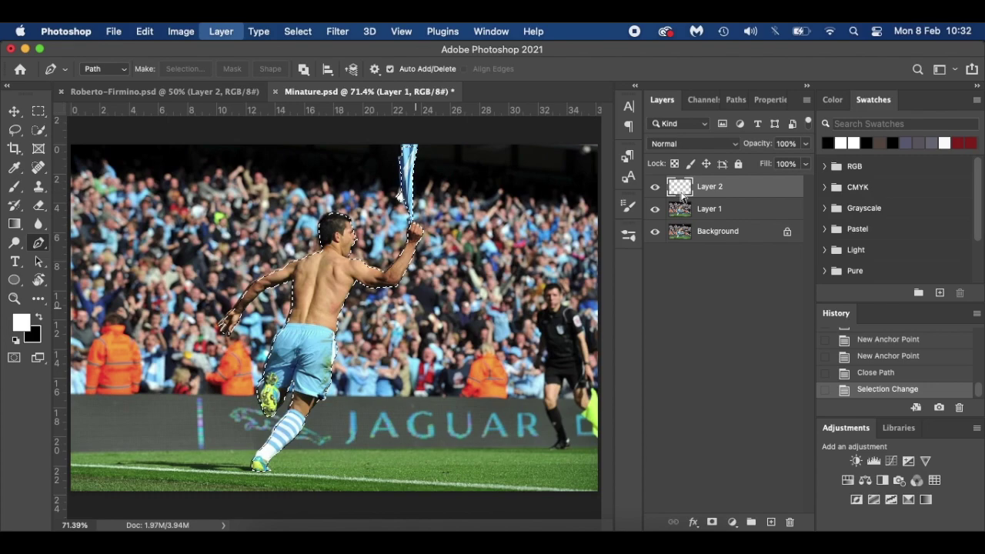
key("super+j")
left_click(655, 209)
Turn off the Background's visibility, turn on Layer 1, and select Layer 1 for editing.
right_click(654, 241)
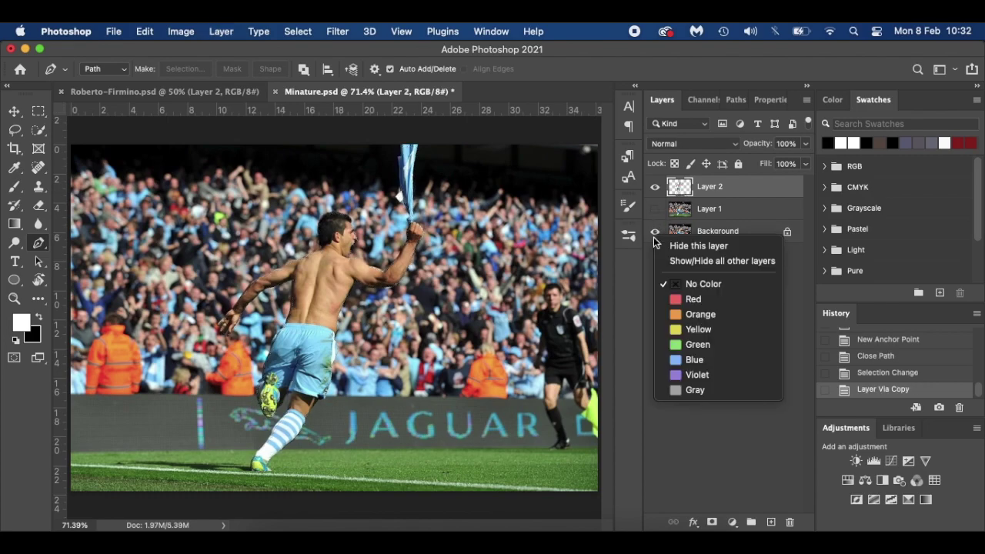
left_click(654, 238)
left_click(656, 235)
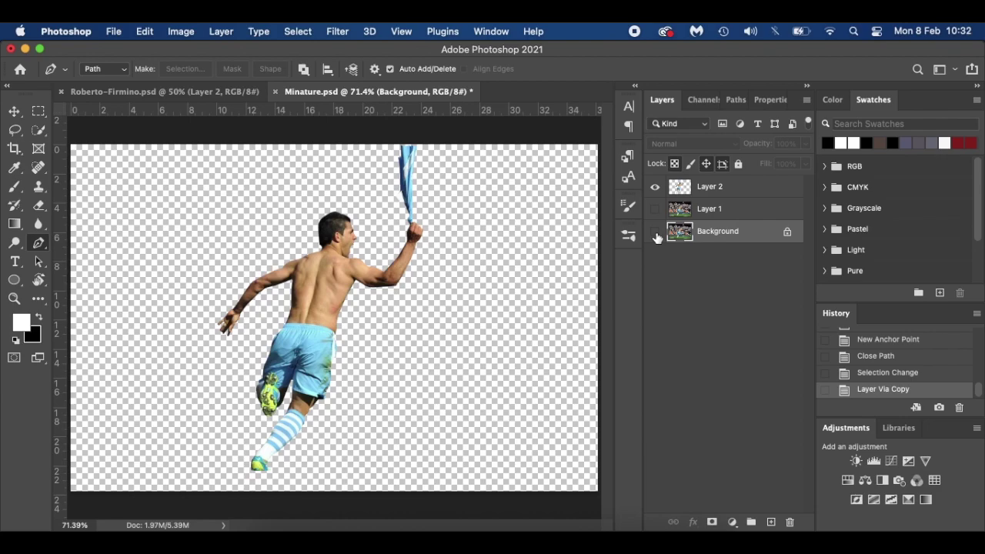
left_click(654, 232)
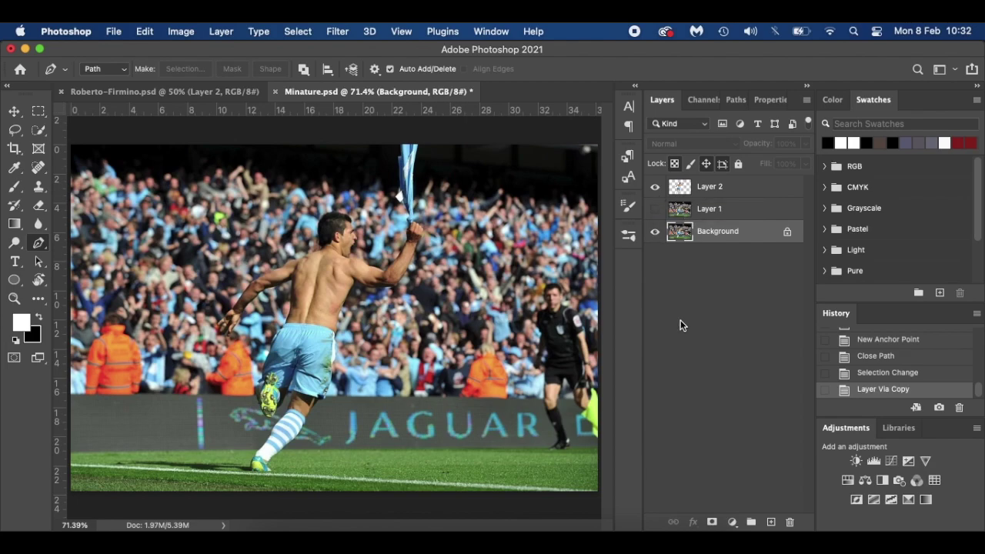
left_click(655, 231)
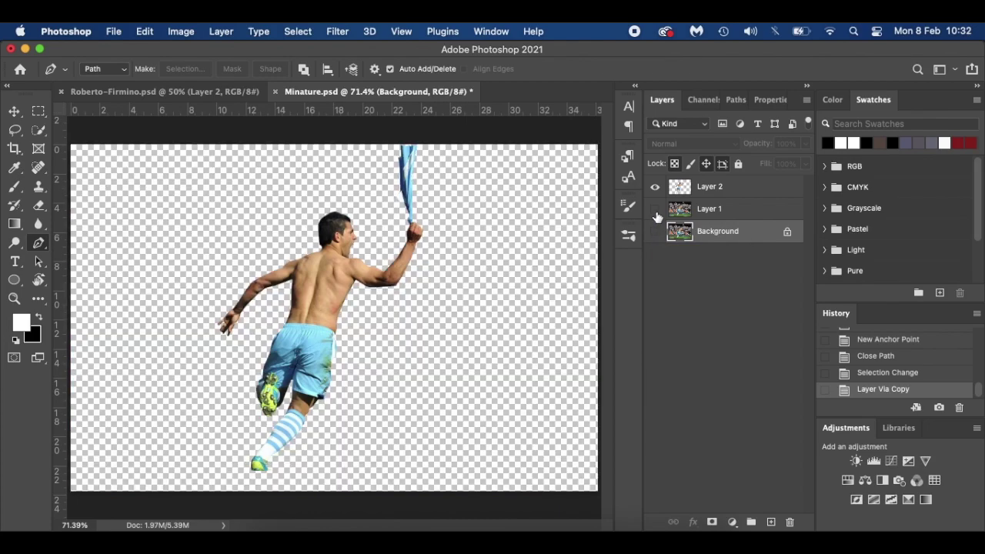
left_click(654, 210)
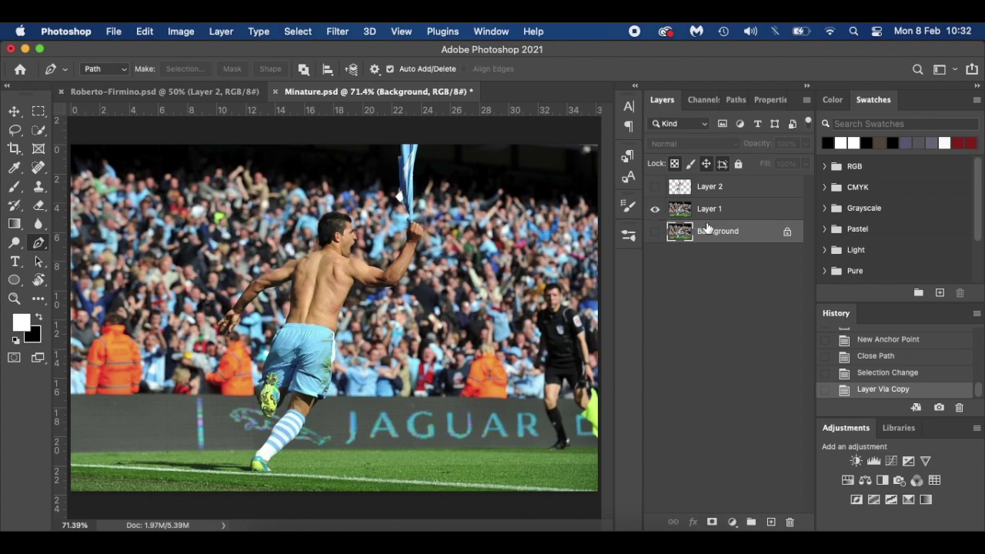
left_click(731, 211)
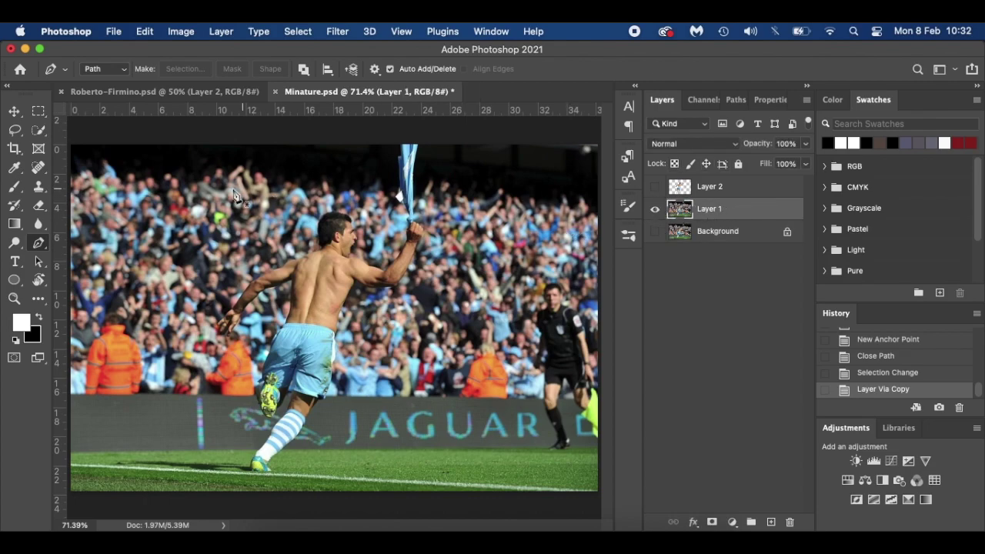
Choose the plain Lasso Tool from the toolbar flyout.
left_click(16, 132)
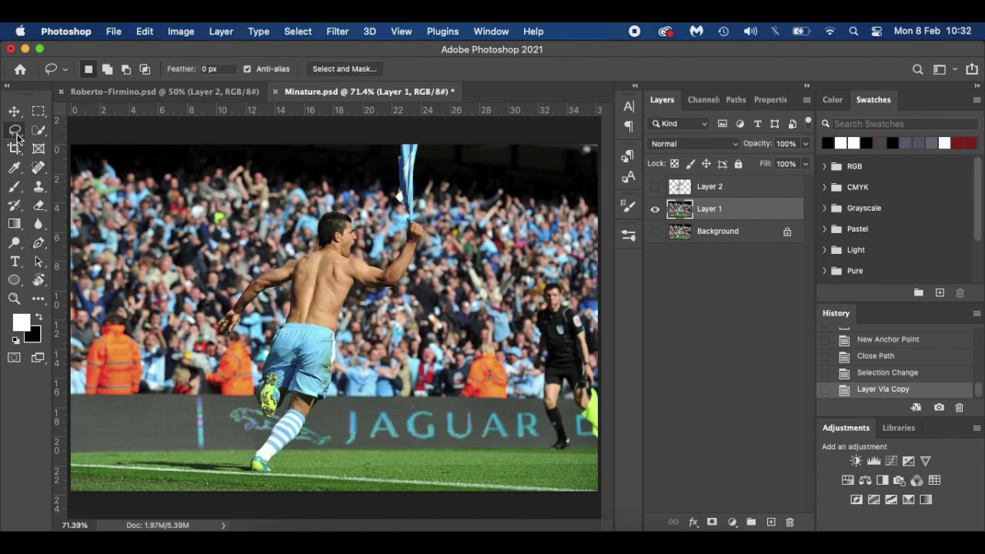
right_click(17, 135)
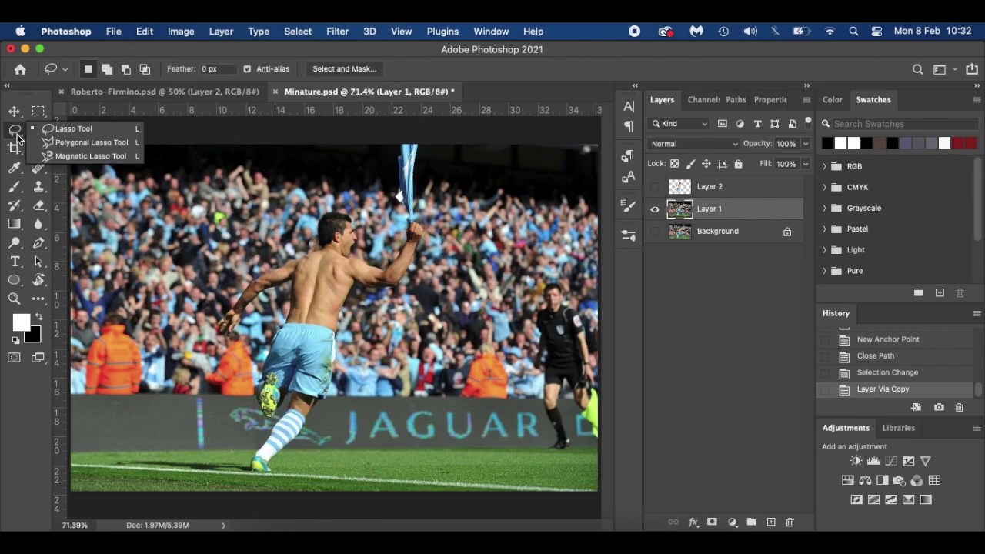
left_click(71, 132)
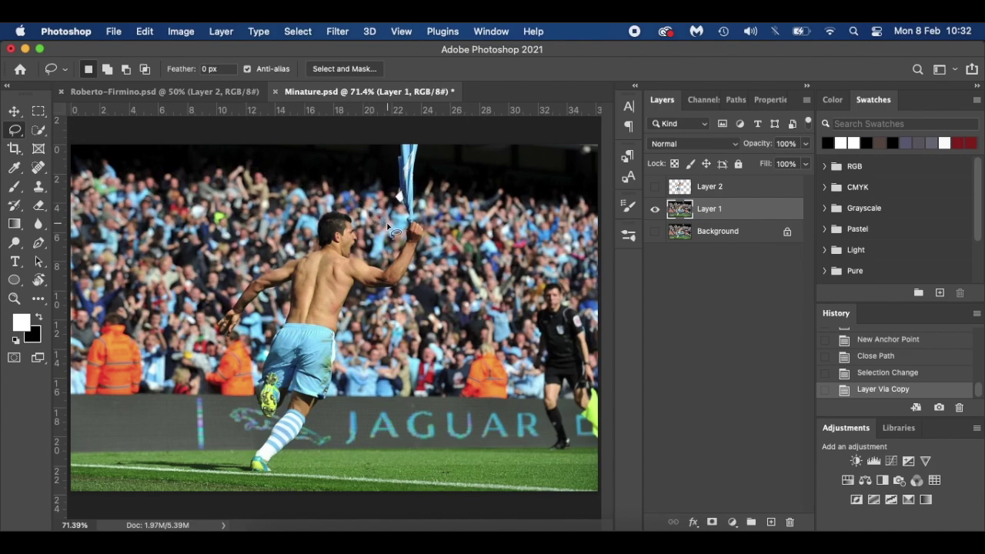
Lasso loosely around the footballer and his flag, then bring up the Fill dialog.
scroll(389, 227, "up", 3)
scroll(388, 227, "up", 2)
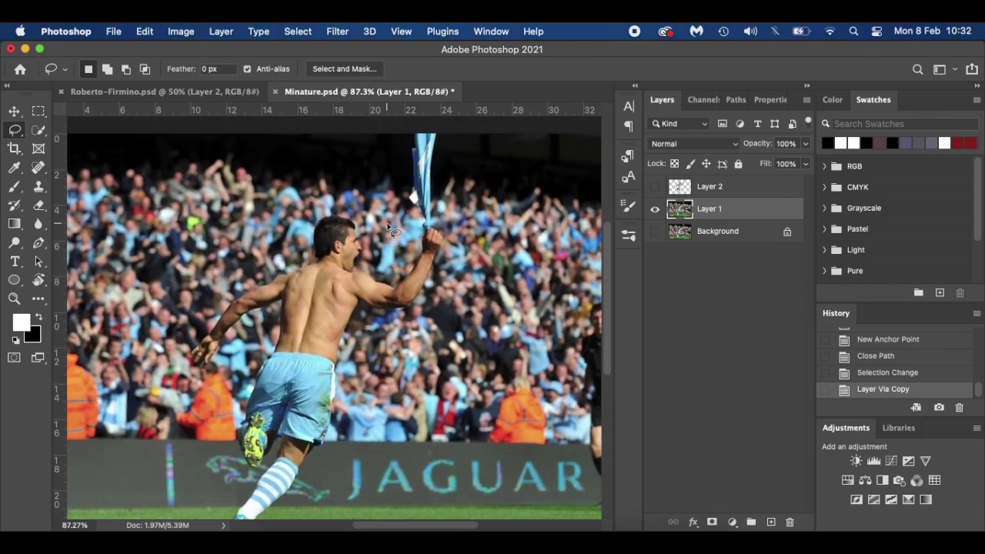
scroll(388, 227, "down", 2)
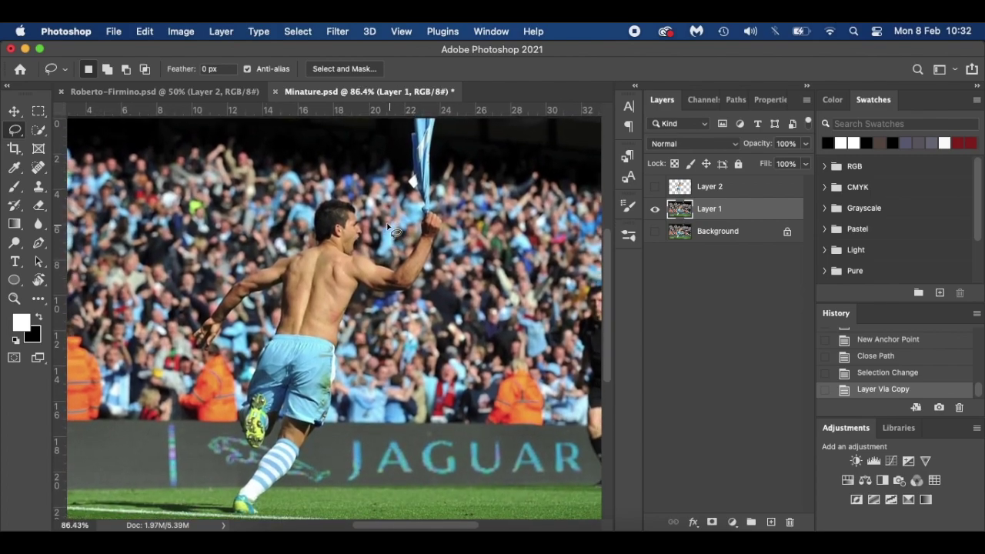
scroll(389, 227, "up", 1)
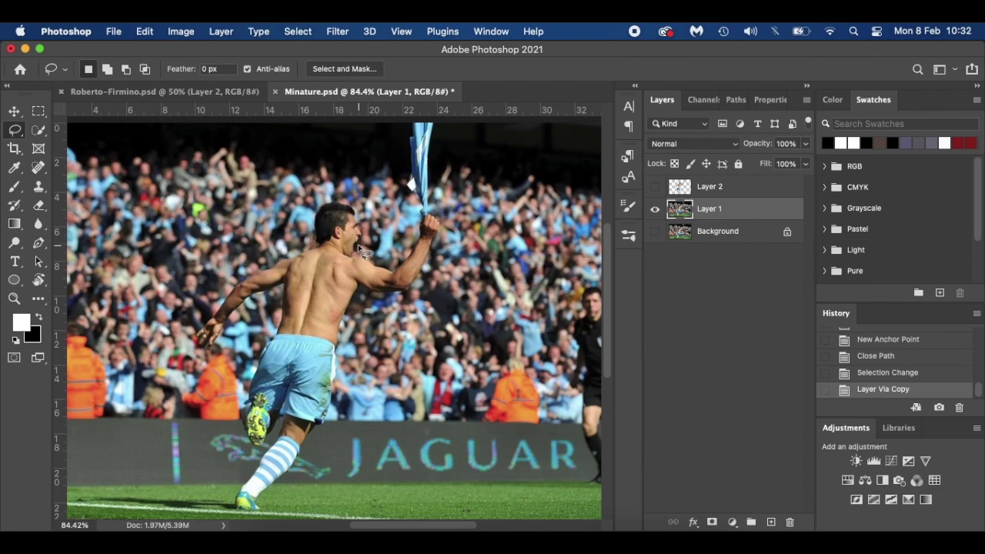
mouse_move(357, 251)
left_mouse_down()
mouse_move(397, 274)
mouse_move(423, 244)
mouse_move(425, 211)
mouse_move(407, 189)
mouse_move(409, 134)
mouse_move(418, 122)
mouse_move(435, 123)
mouse_move(432, 193)
mouse_move(443, 229)
mouse_move(431, 266)
mouse_move(392, 301)
mouse_move(362, 300)
mouse_move(342, 332)
mouse_move(331, 424)
mouse_move(286, 489)
mouse_move(244, 514)
mouse_move(265, 459)
mouse_move(245, 401)
mouse_move(271, 317)
mouse_move(244, 317)
mouse_move(201, 346)
mouse_move(244, 282)
mouse_move(313, 224)
mouse_move(371, 232)
mouse_move(367, 240)
left_mouse_up()
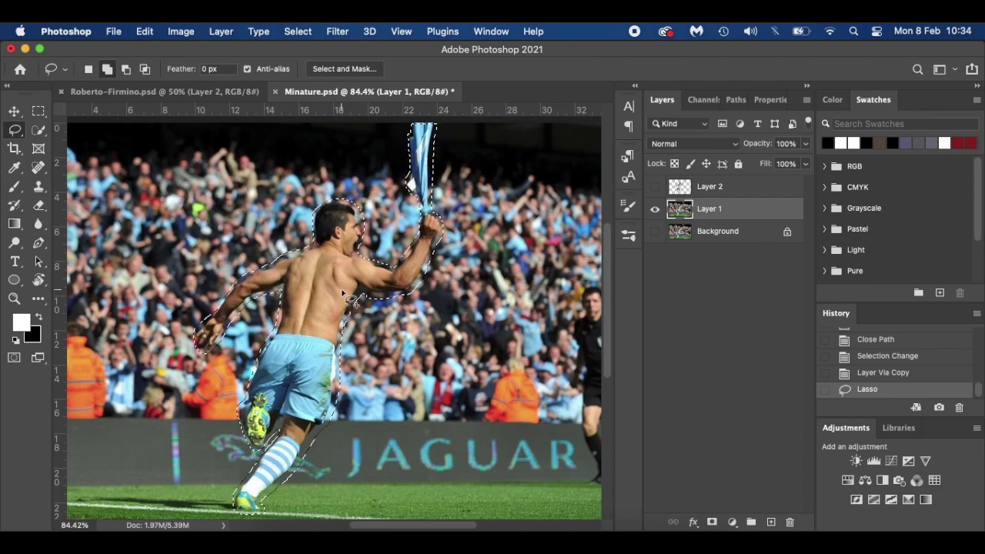
key("shift+BackSpace")
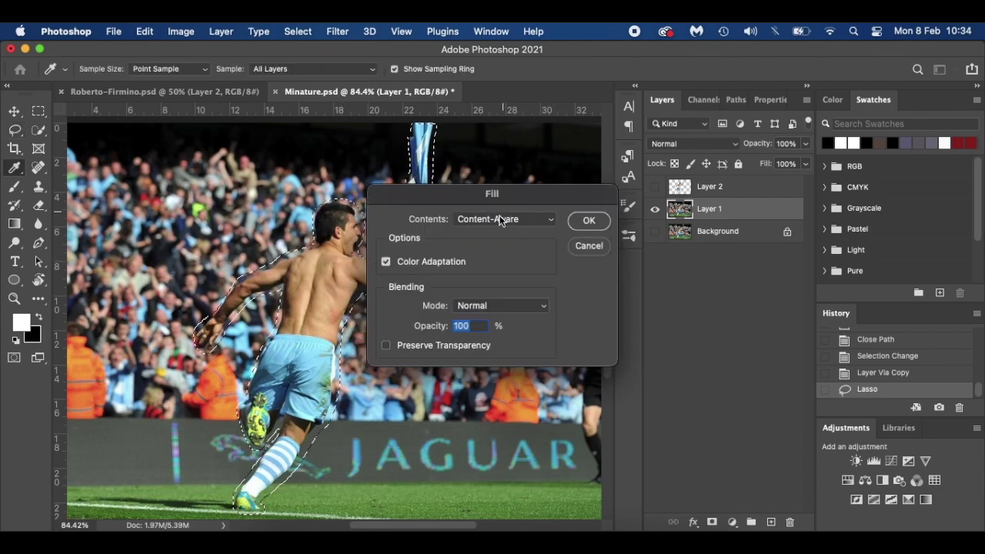
Content-Aware fill the footballer's area, deselect, and lasso a leftover smudge in the crowd.
left_click(541, 220)
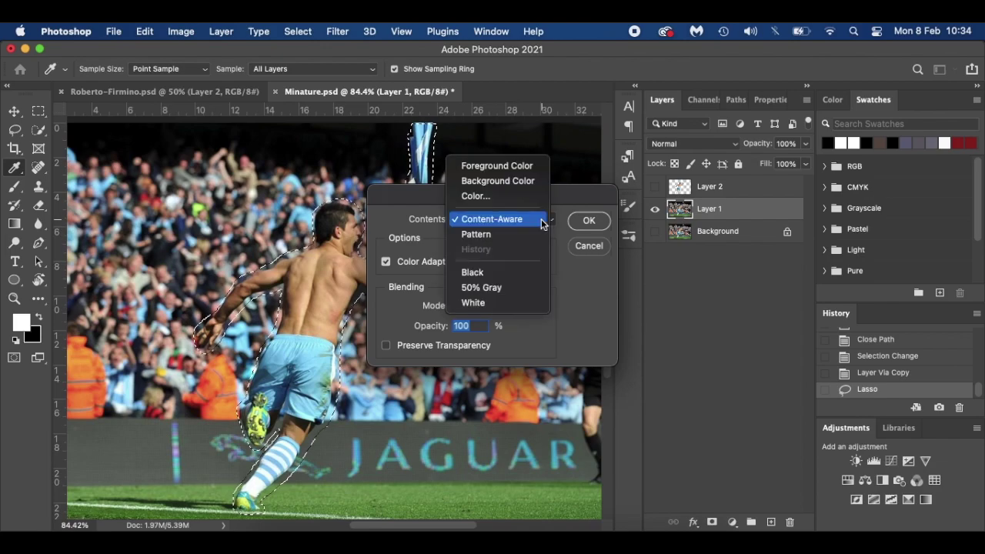
left_click(496, 220)
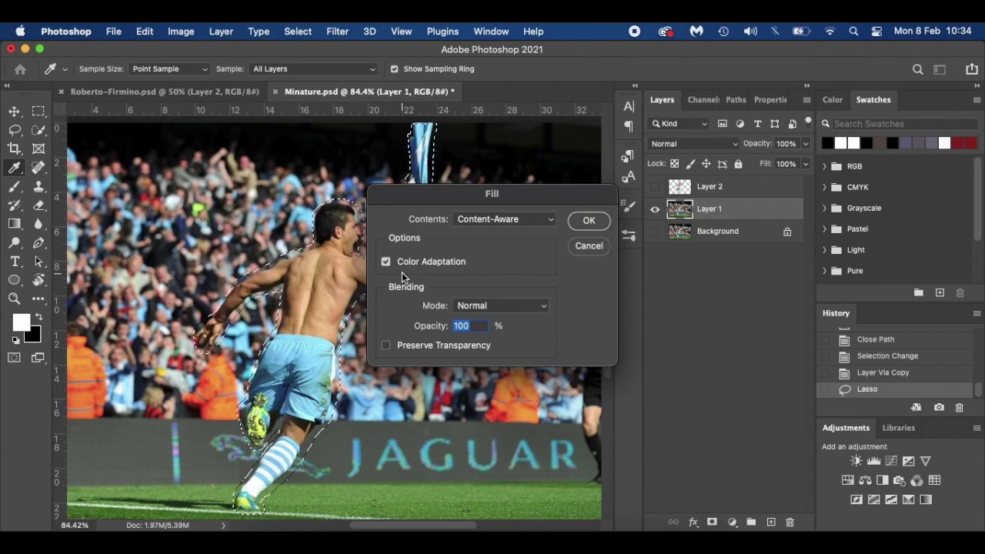
left_click(589, 222)
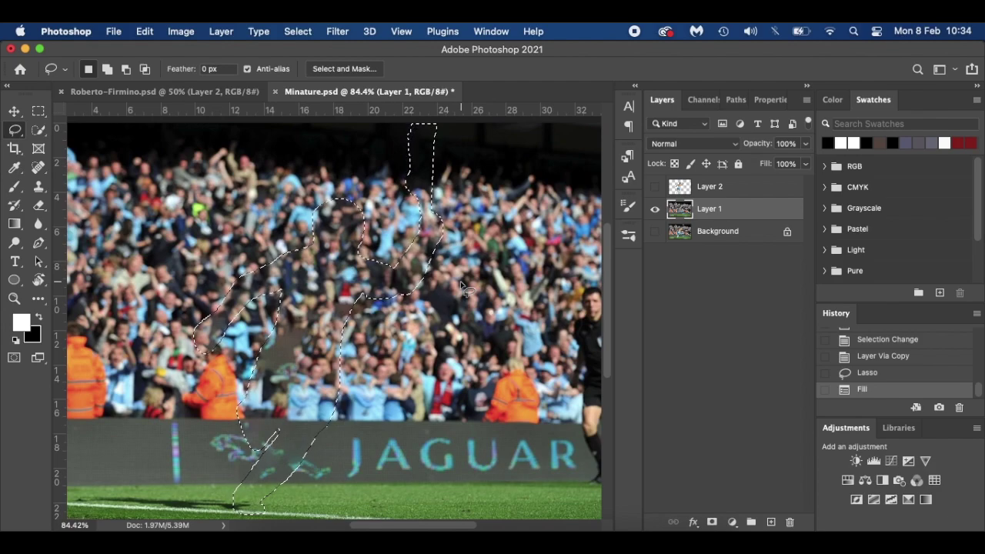
key("super+d")
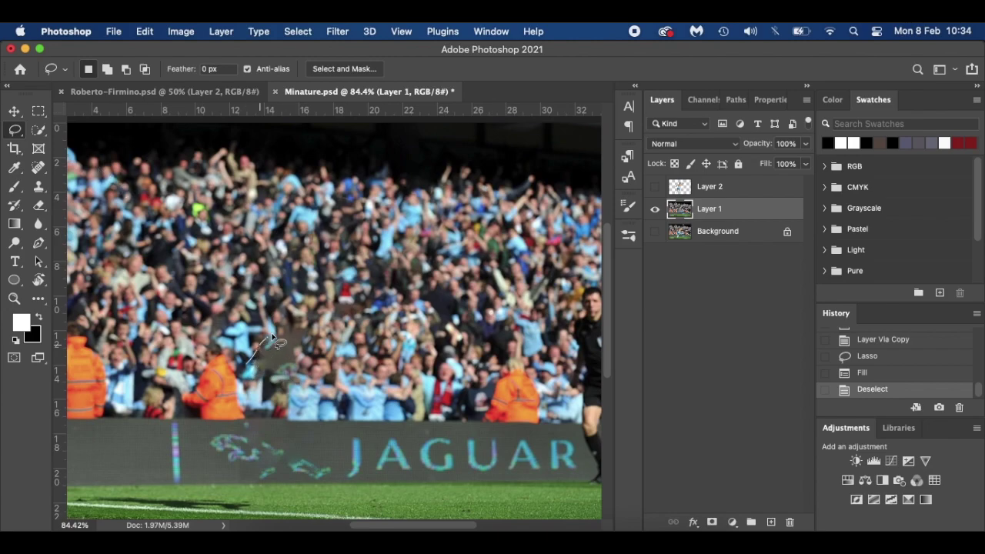
mouse_move(271, 336)
left_mouse_down()
mouse_move(308, 321)
mouse_move(316, 340)
mouse_move(291, 374)
mouse_move(255, 387)
mouse_move(246, 370)
left_mouse_up()
Content-Aware fill the outlined smudge in the crowd, then deselect.
key("shift+BackSpace")
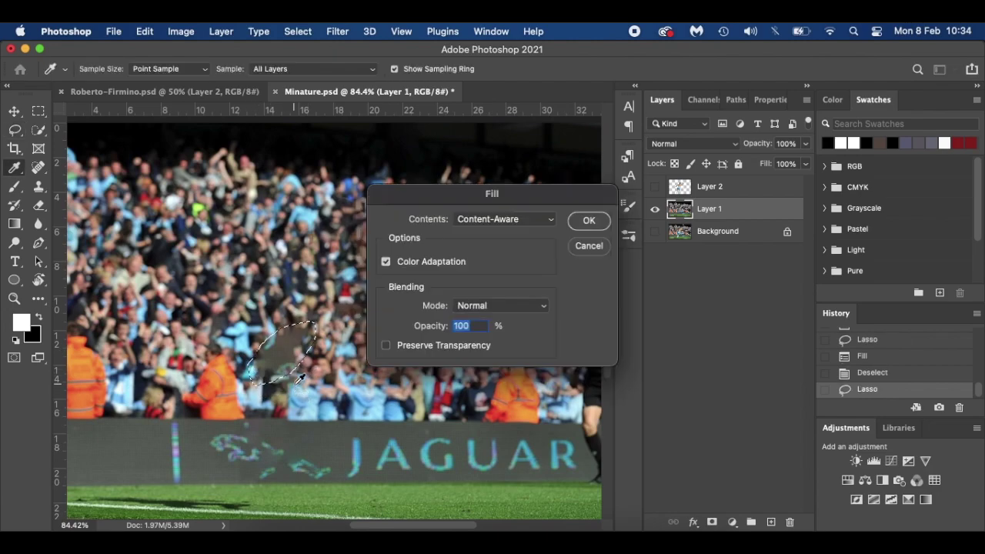
left_click(601, 223)
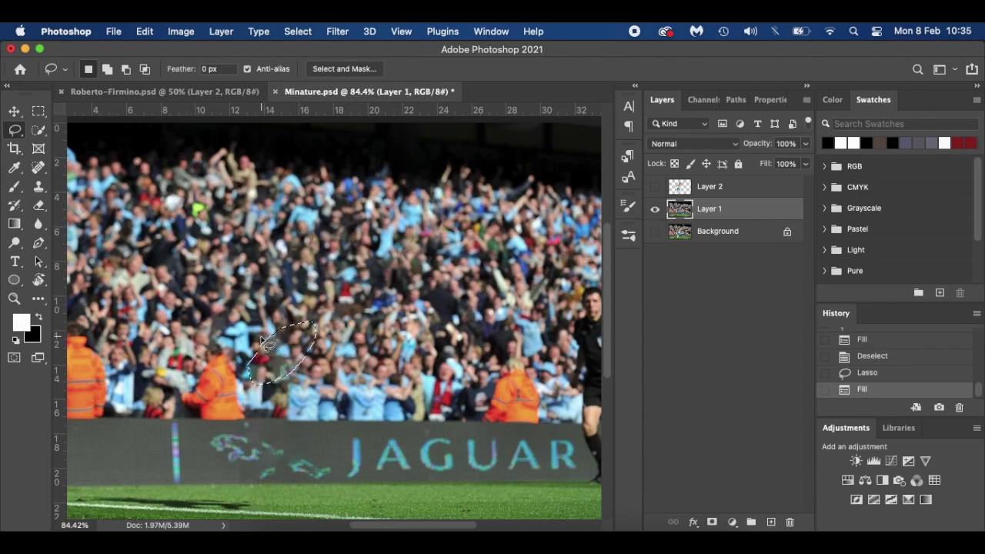
key("super+d")
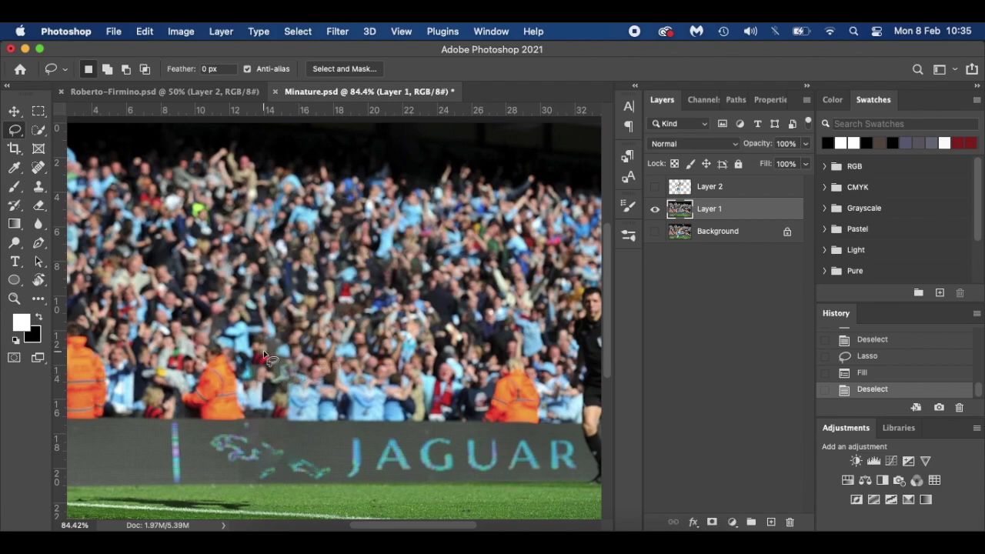
Lasso the remaining smeared figure in the crowd and Content-Aware fill it from surrounding detail.
mouse_move(263, 351)
left_mouse_down()
mouse_move(289, 334)
mouse_move(299, 359)
mouse_move(287, 383)
mouse_move(272, 386)
mouse_move(265, 355)
left_mouse_up()
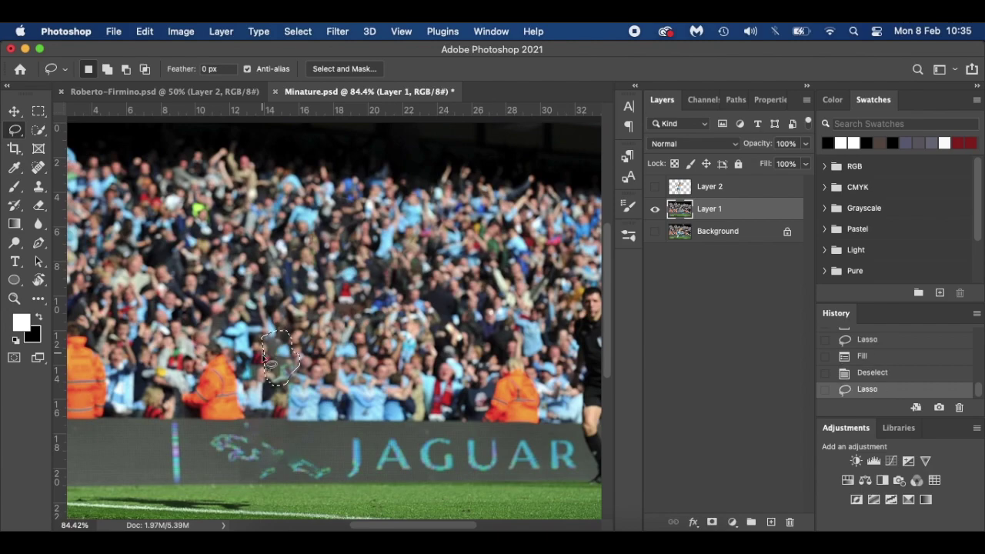
key("super+d")
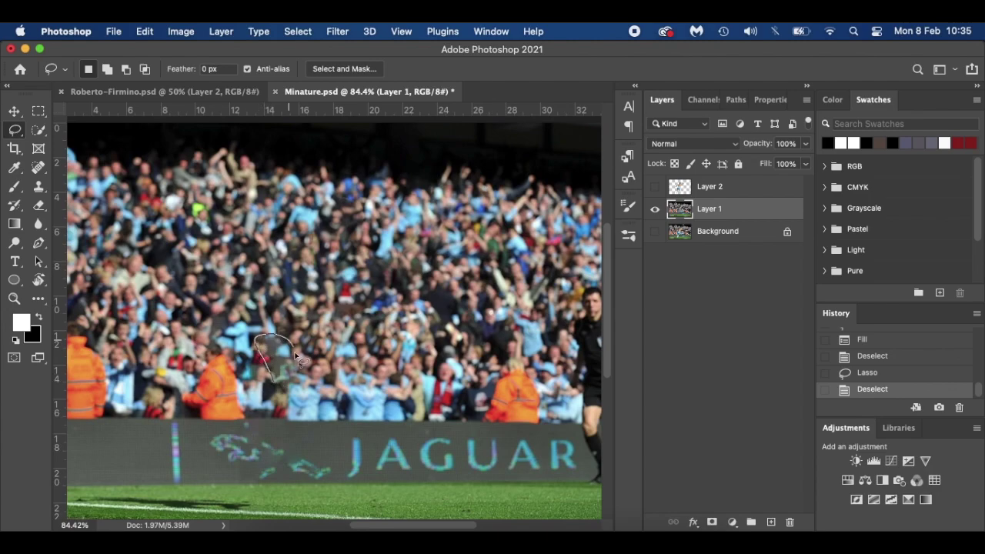
mouse_move(275, 386)
left_mouse_down()
mouse_move(258, 347)
mouse_move(294, 352)
mouse_move(277, 381)
left_mouse_up()
key("shift+BackSpace")
left_click(588, 220)
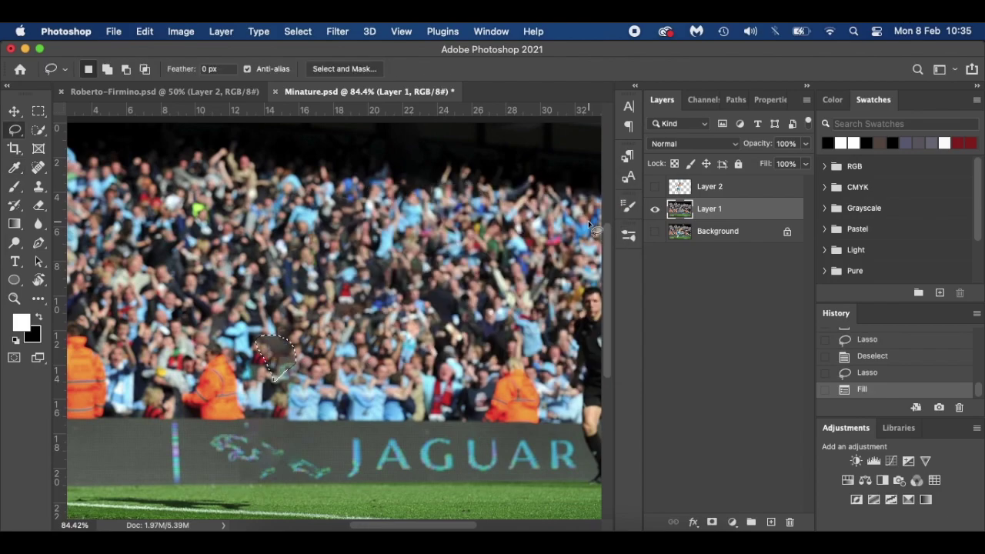
left_click(327, 377)
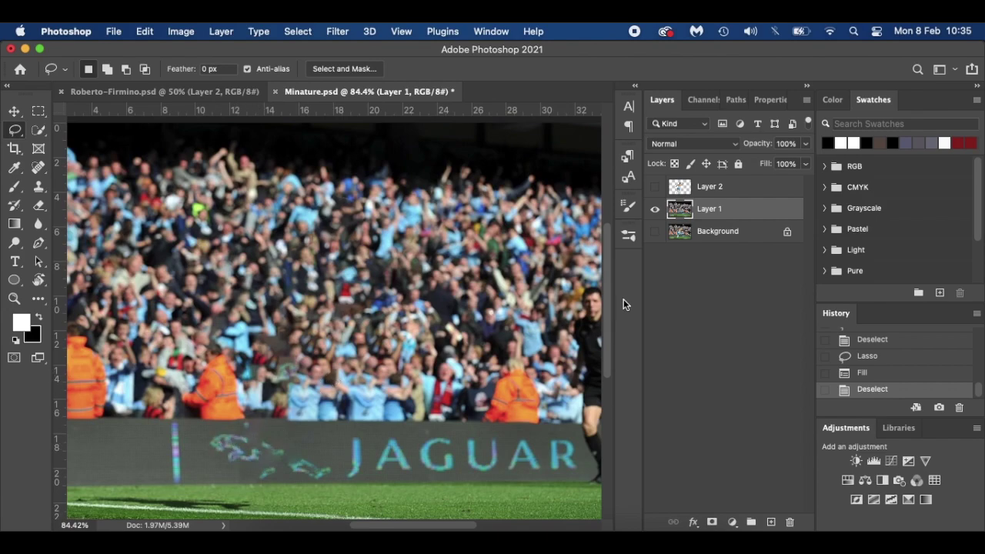
With the Spot Healing Brush, heal away the green cat logo on the board.
left_click(39, 133)
left_click(39, 133)
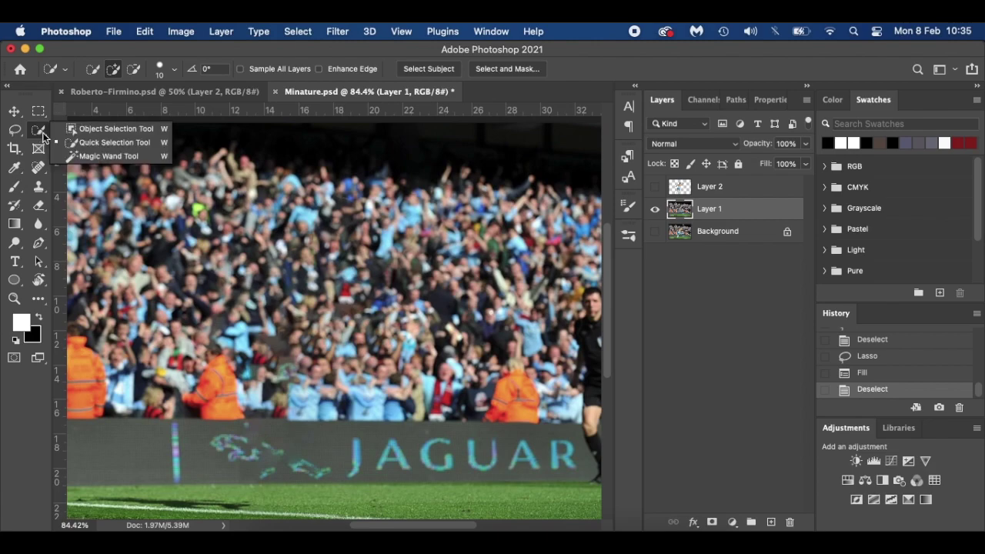
left_click(39, 167)
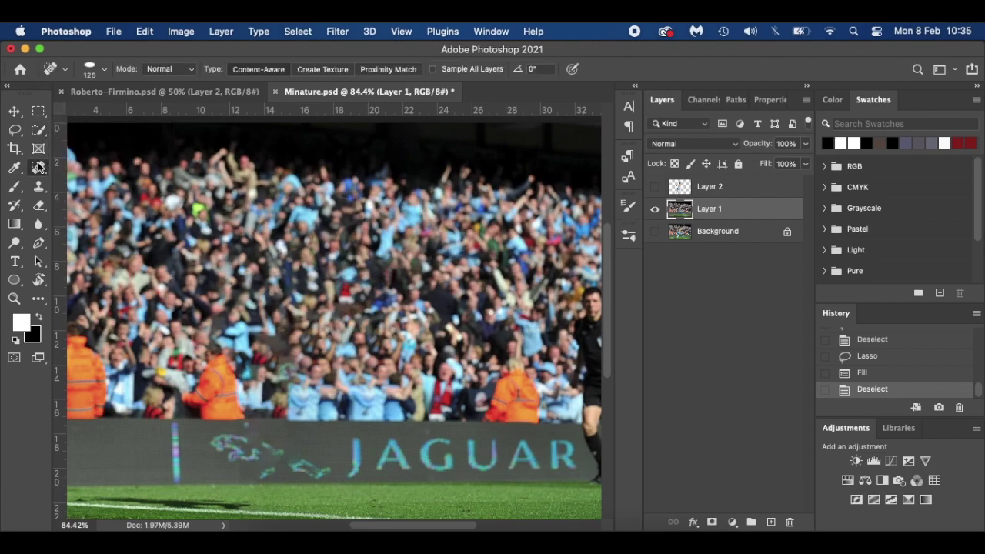
left_click(39, 167)
left_click(100, 165)
right_click(249, 449)
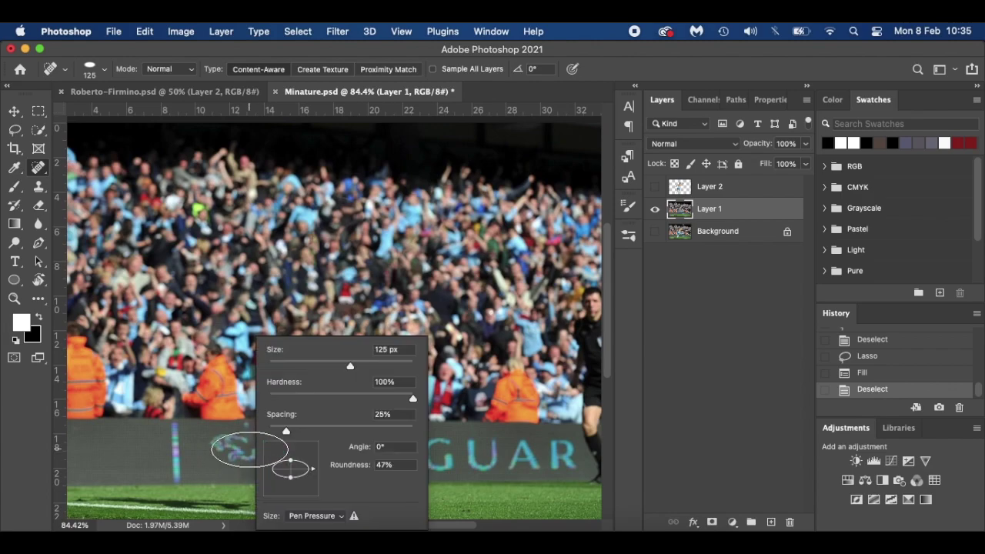
left_click(232, 451)
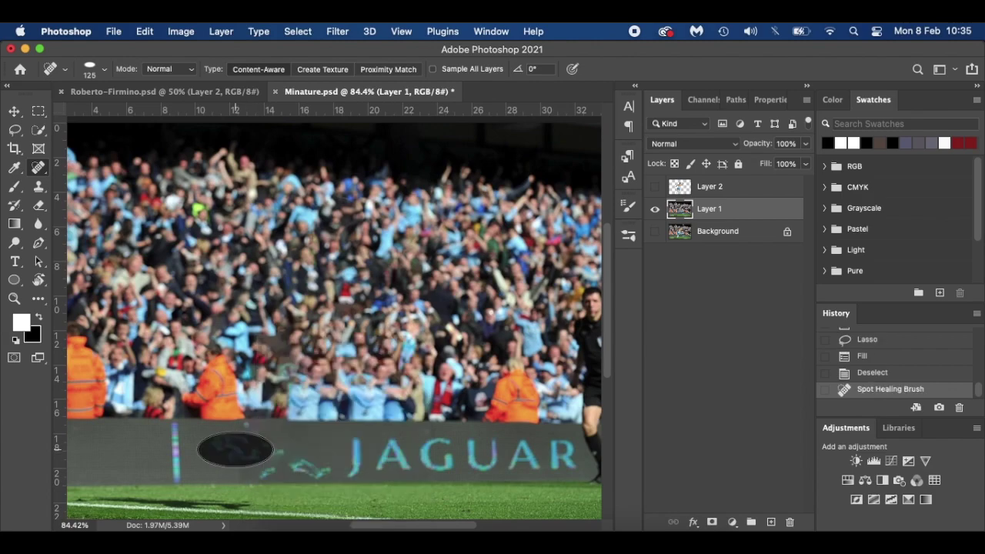
left_click(283, 461)
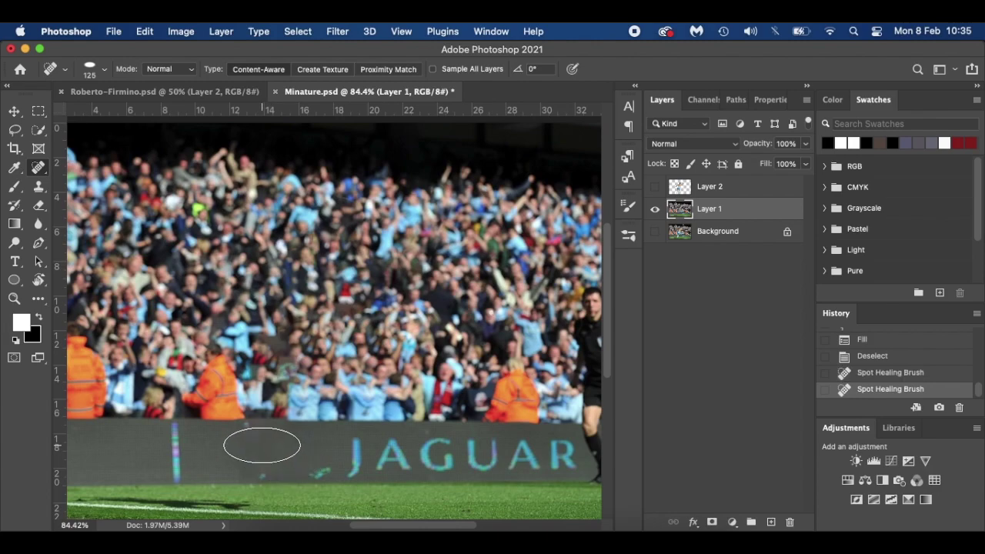
Heal the remaining marks with a 45 px brush, then a larger brush for the green mark.
left_click(247, 438)
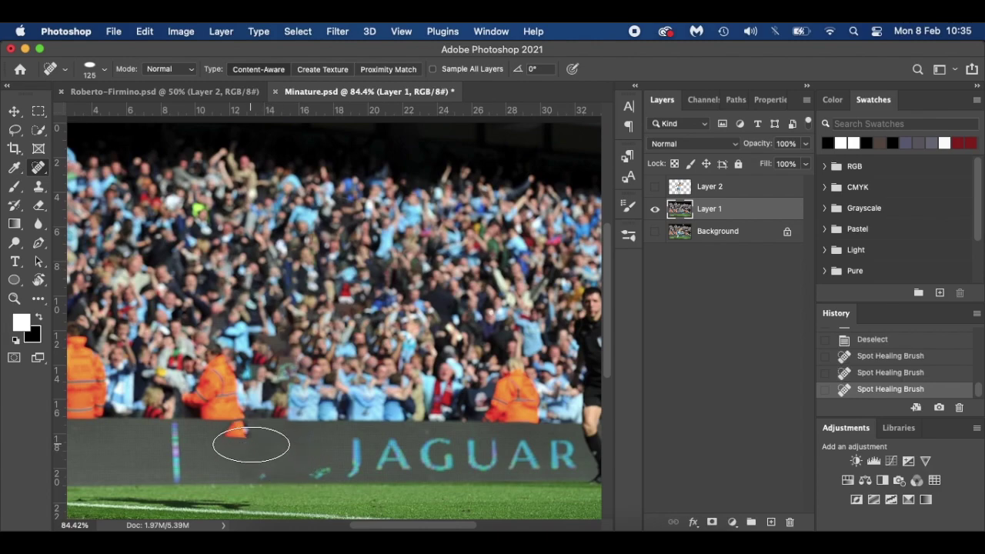
key("super+z")
mouse_move(269, 468)
left_mouse_down()
mouse_move(257, 468)
mouse_move(263, 477)
left_mouse_up()
left_click(263, 476)
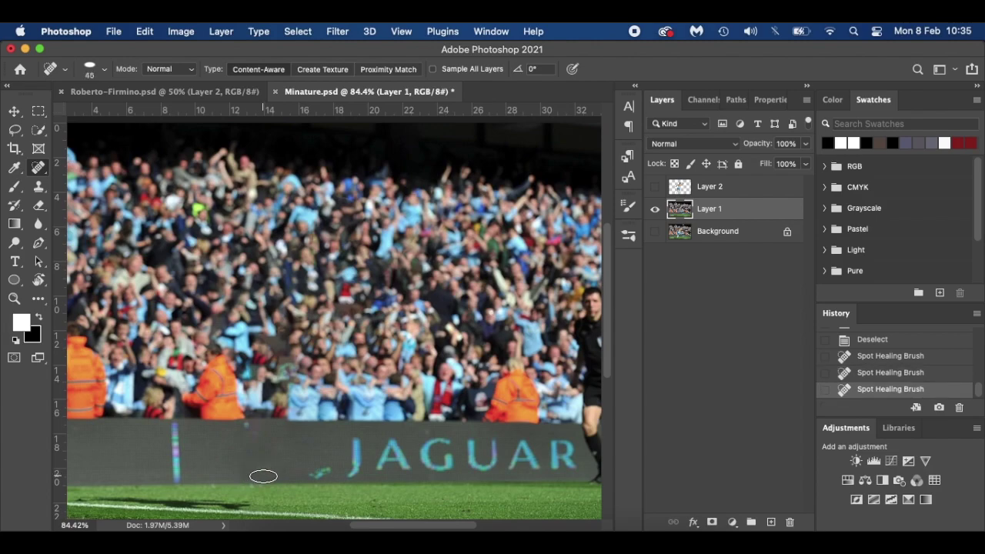
left_click(247, 427)
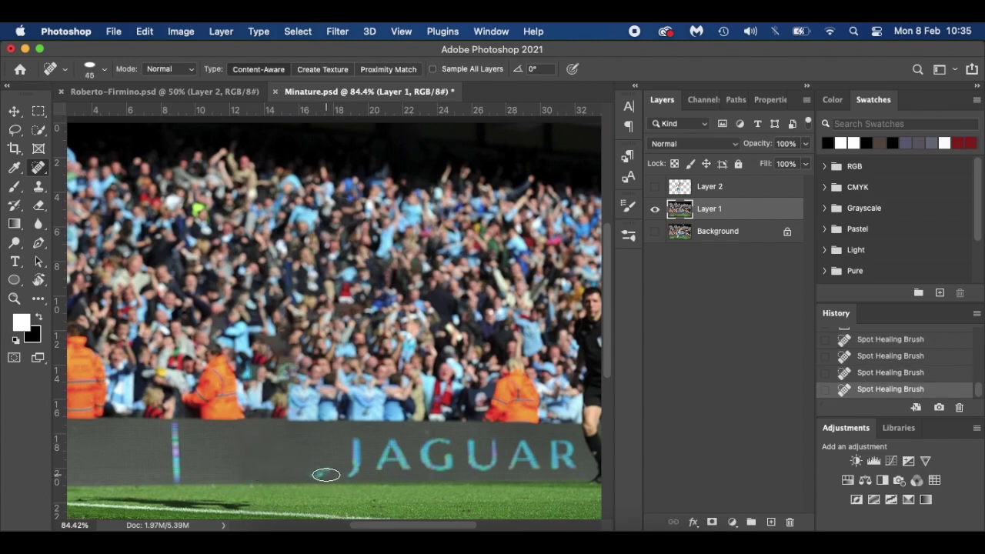
key("bracketright")
key("bracketright")
left_click(321, 473)
Show Layer 2's celebrating player and convert that layer to a smart object.
left_click(655, 186)
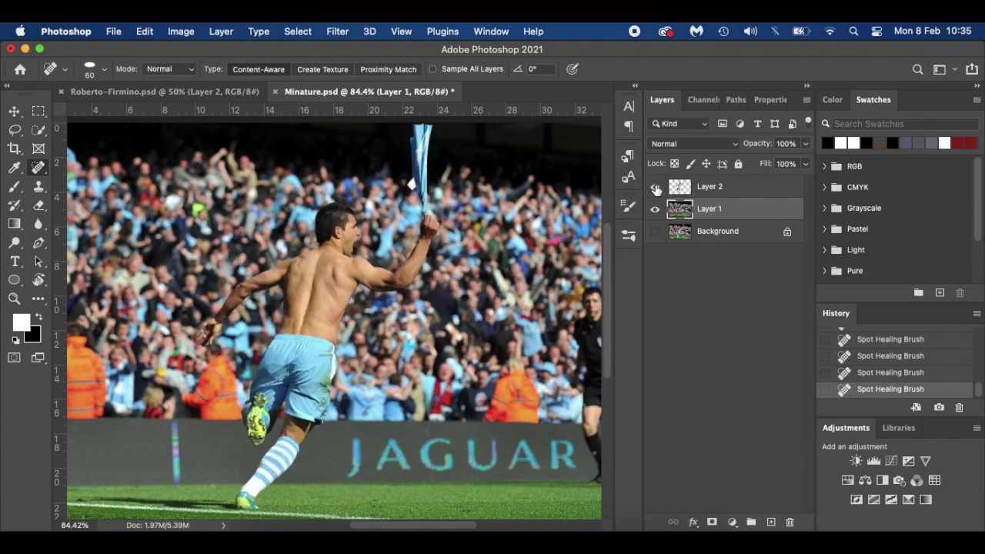
key("super+t")
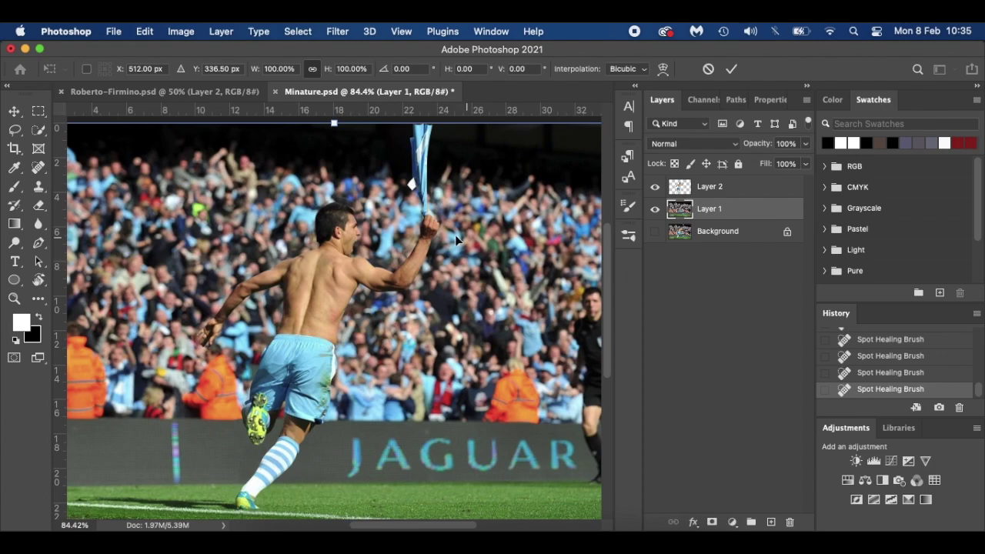
key("Escape")
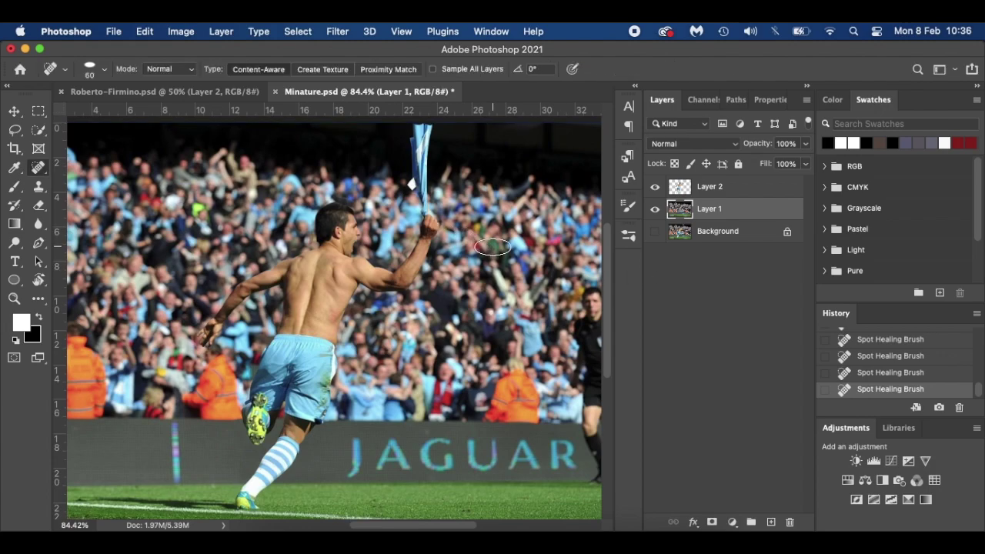
left_click(757, 192)
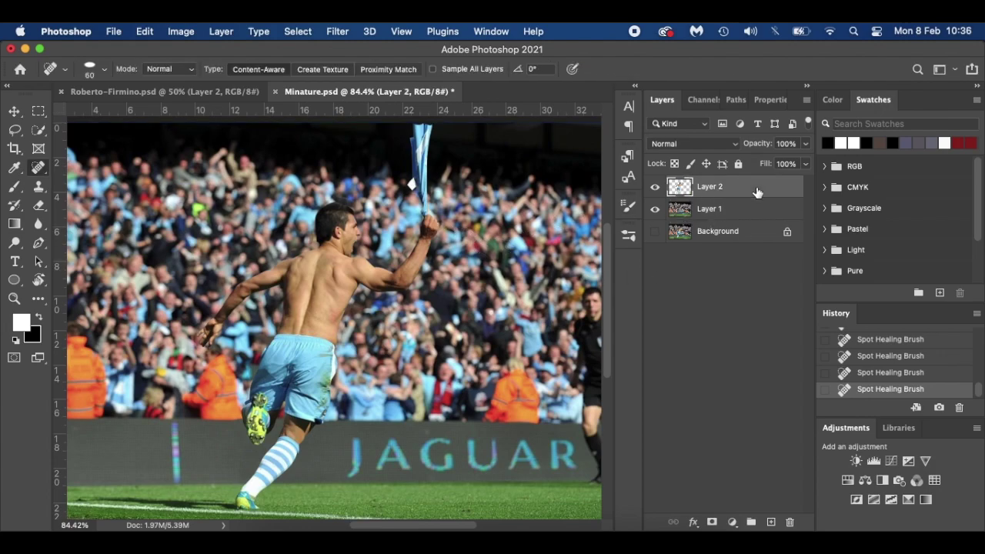
key("super+t")
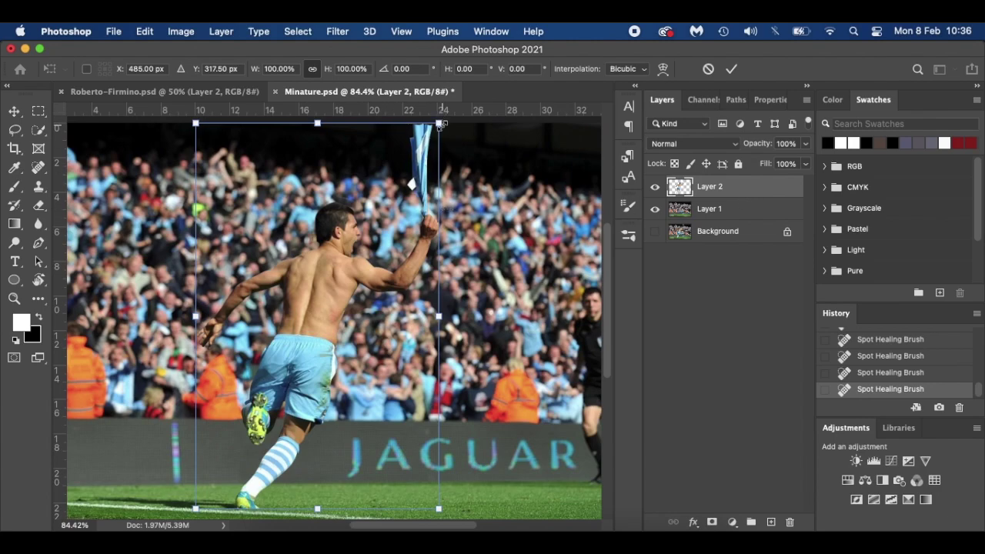
key("Escape")
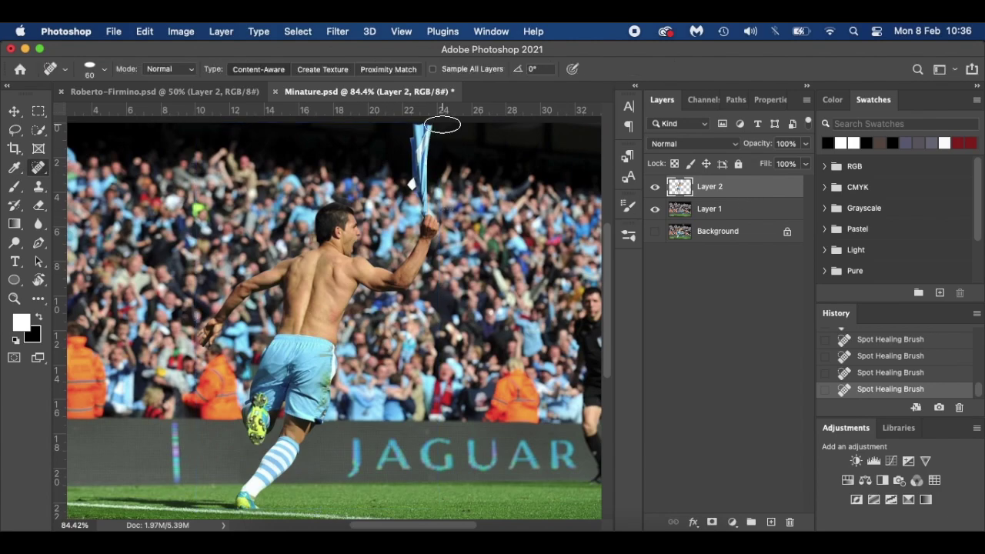
right_click(757, 187)
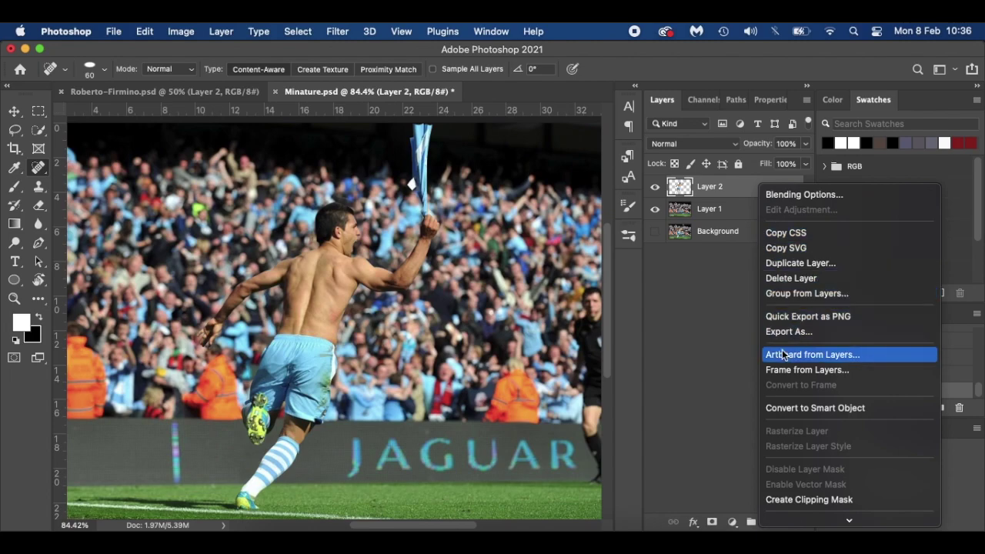
left_click(794, 408)
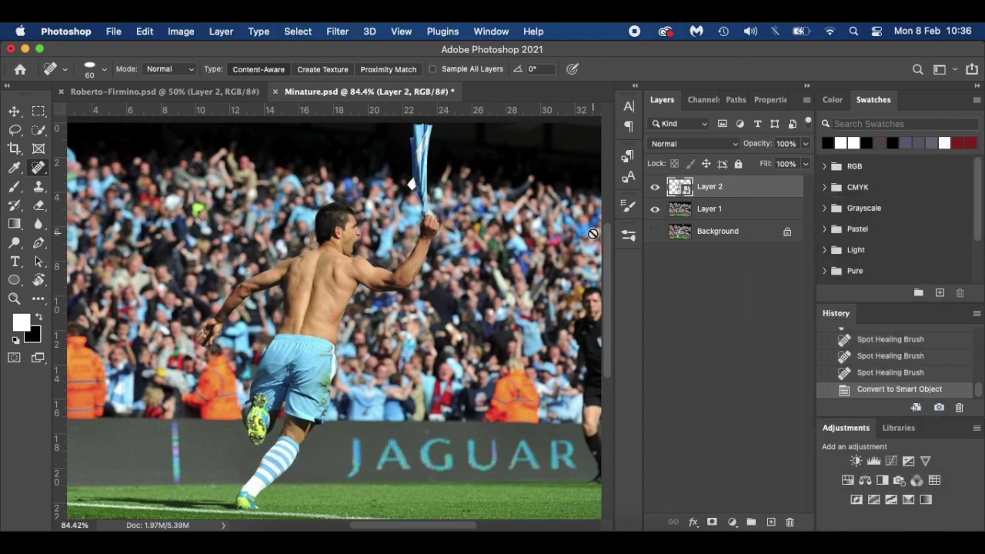
Scale the player smart object to about half size and place it in front of the JAGUAR board.
key("super+t")
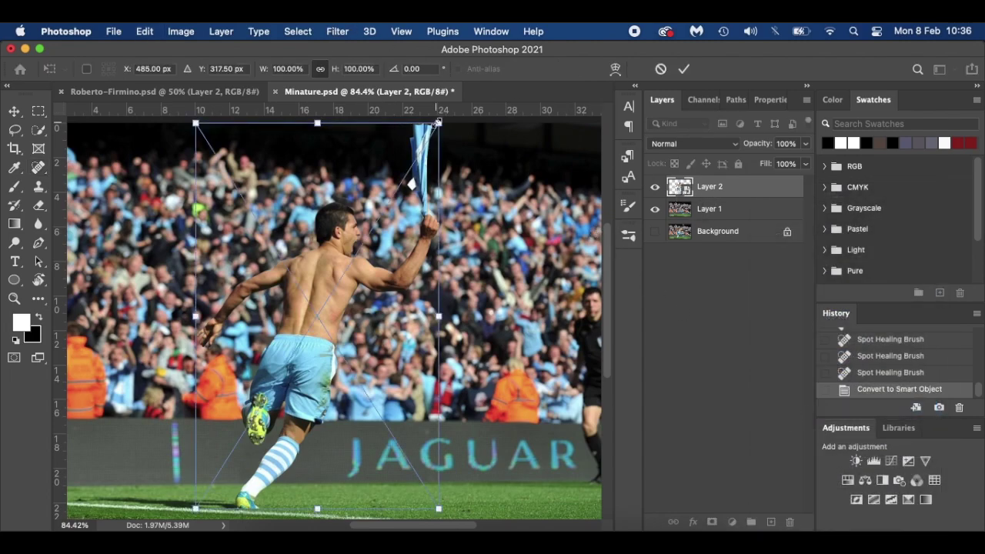
left_click_drag(438, 123, 300, 342)
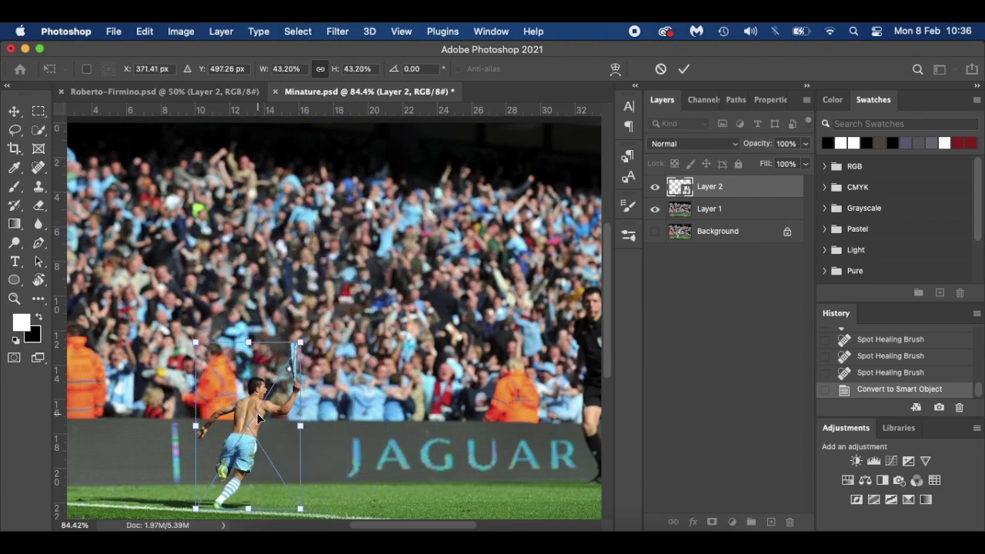
left_click_drag(260, 415, 280, 418)
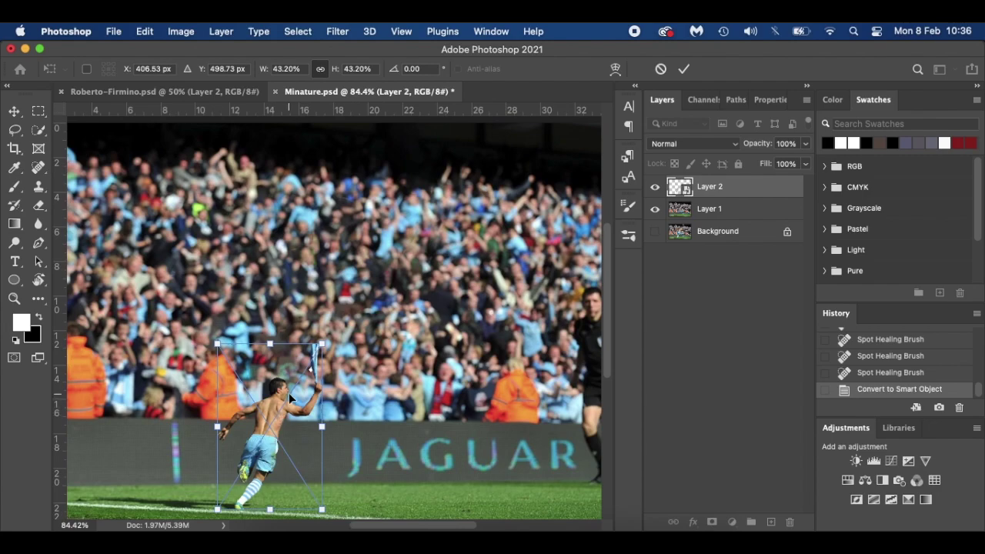
left_click_drag(321, 344, 347, 307)
key("Return")
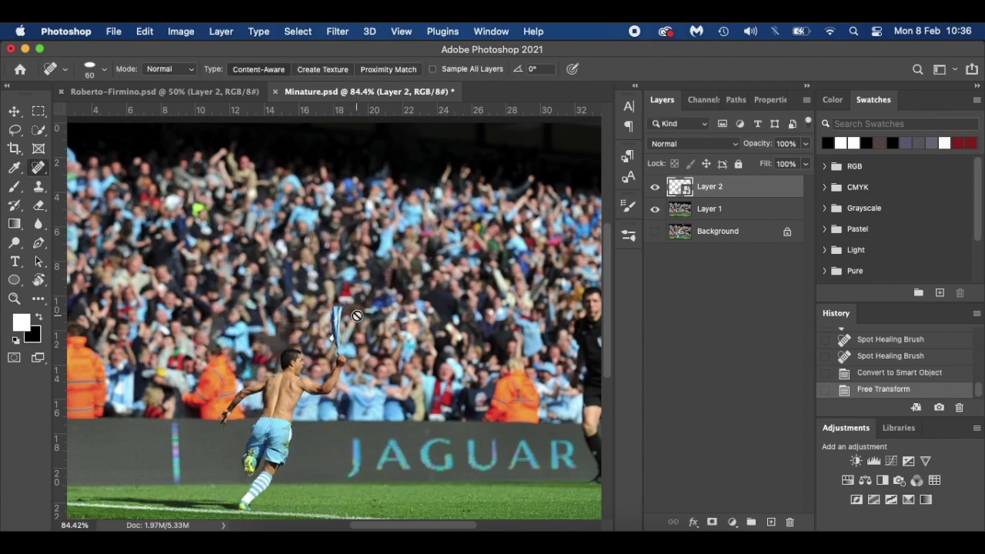
key("v")
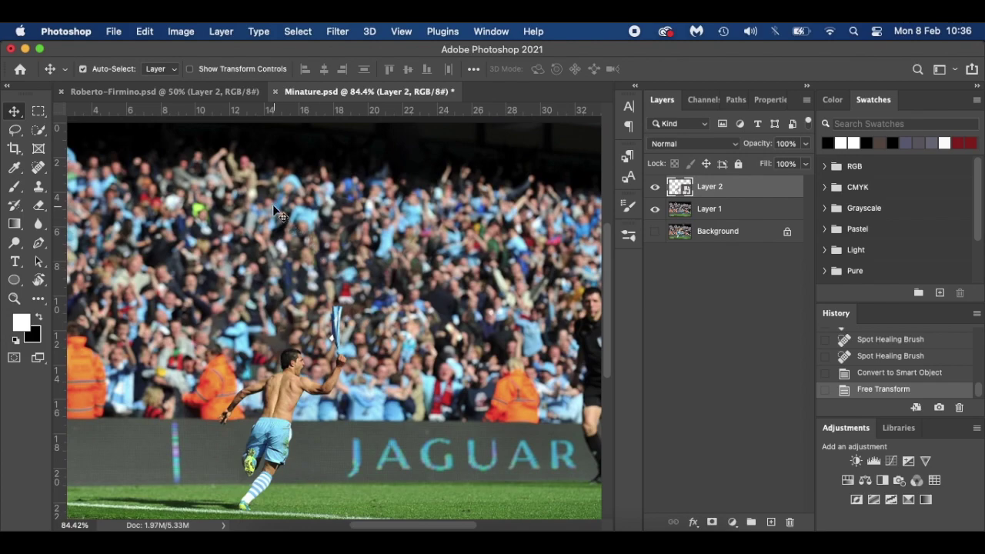
left_click(220, 93)
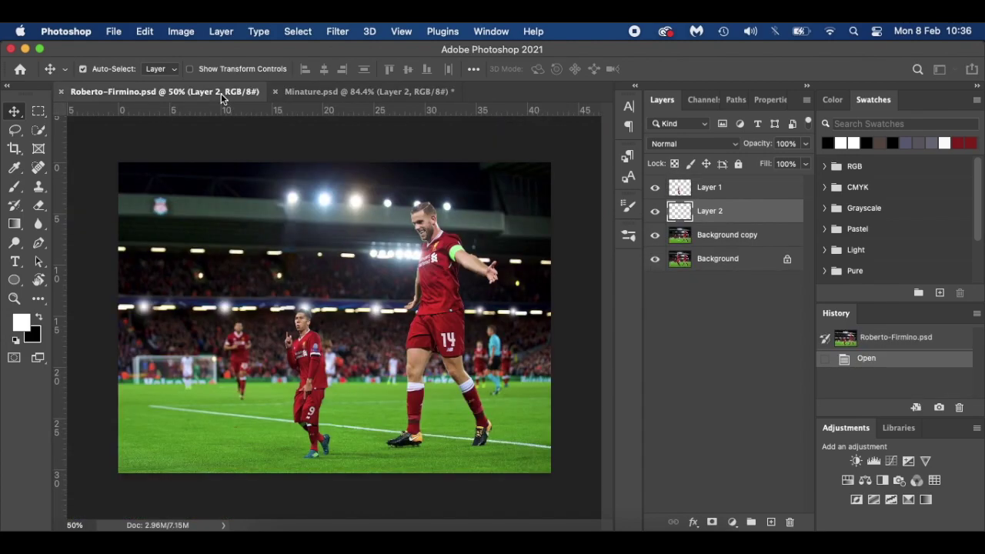
In Roberto-Firmino.psd, hide Layer 1 and Layer 2 and toggle Background copy to see the original player.
left_click(655, 187)
left_click(654, 211)
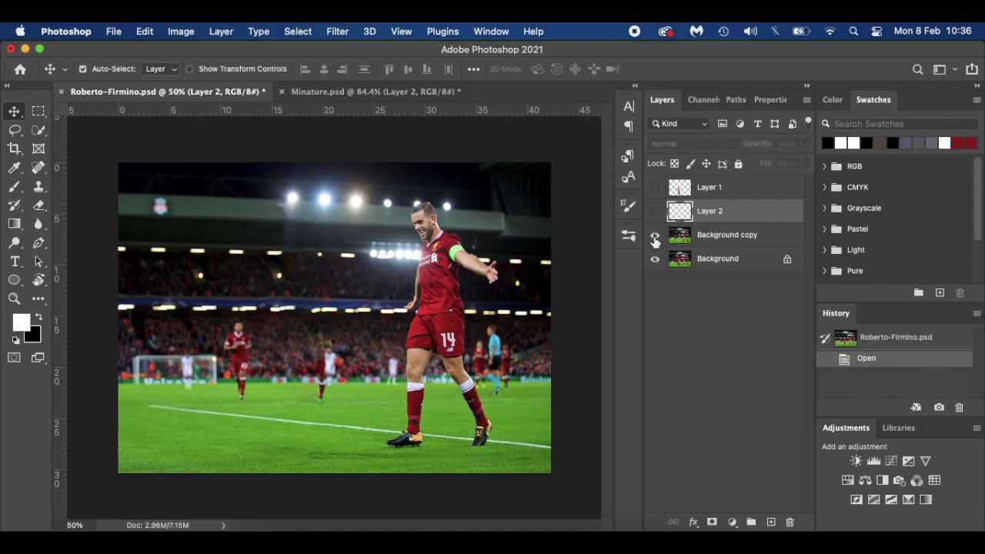
left_click(655, 235)
scroll(310, 229, "up", 4)
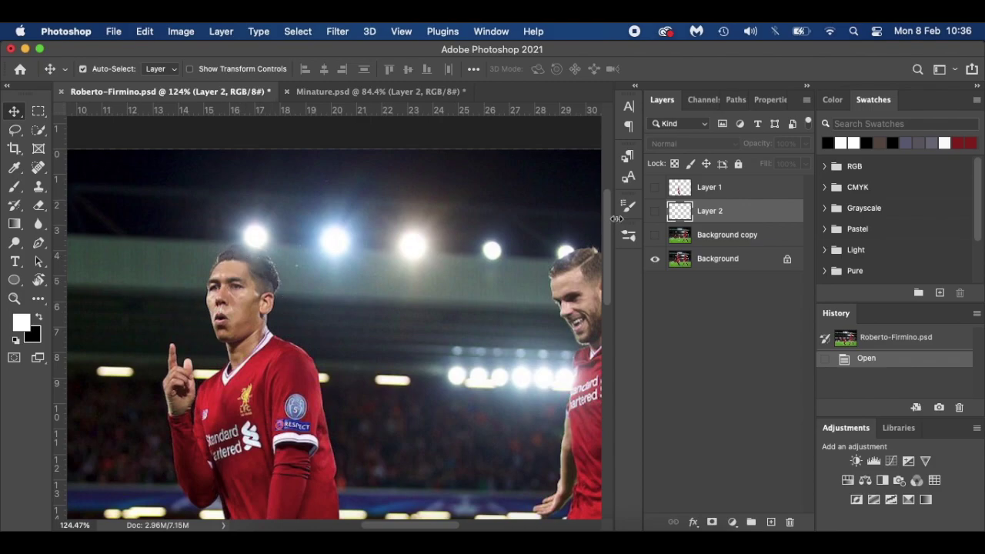
left_click(655, 234)
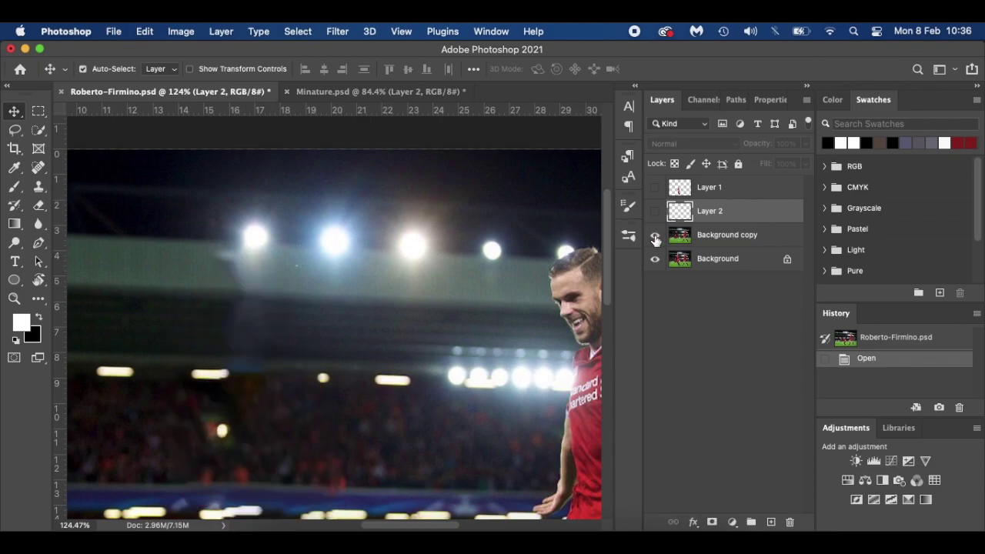
key("super+0")
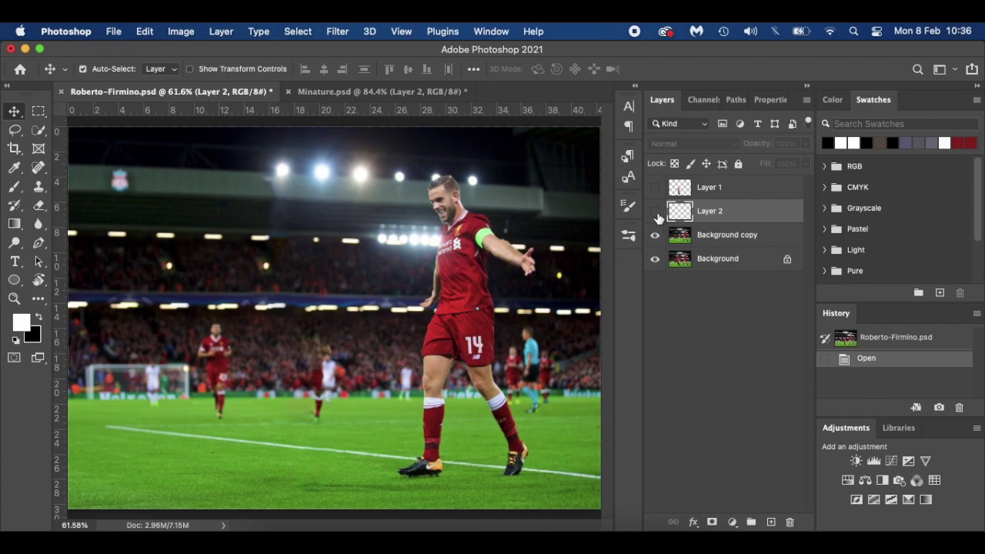
Show the Layer 1 player cut-out and Layer 2's light glows, fitting the image on screen.
left_click(656, 187)
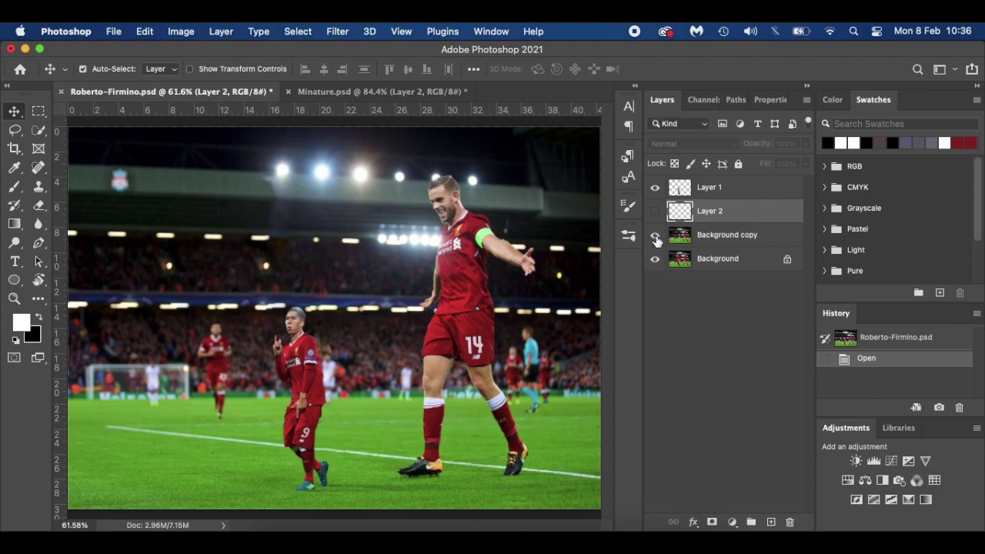
left_click(656, 211)
left_click(655, 210)
left_click(655, 235)
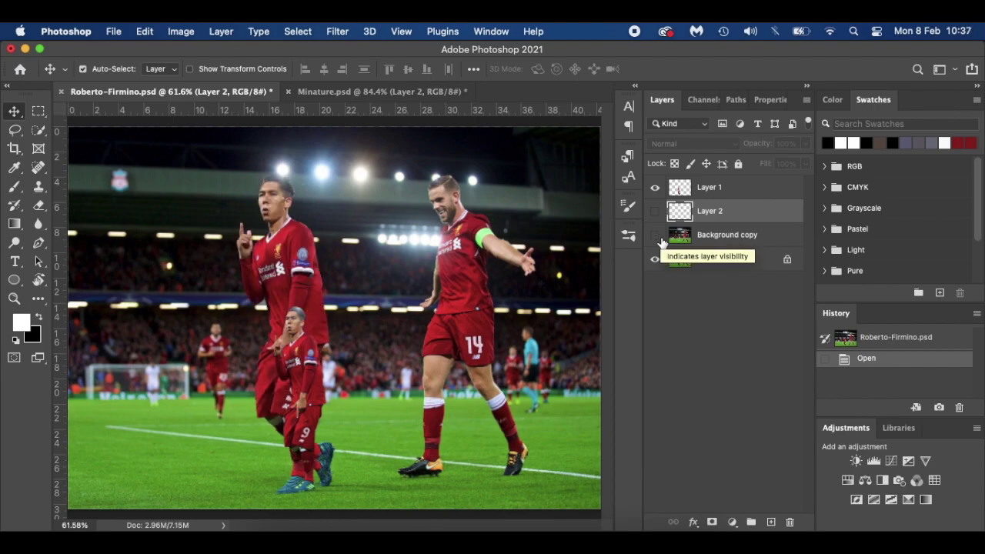
left_click(654, 235)
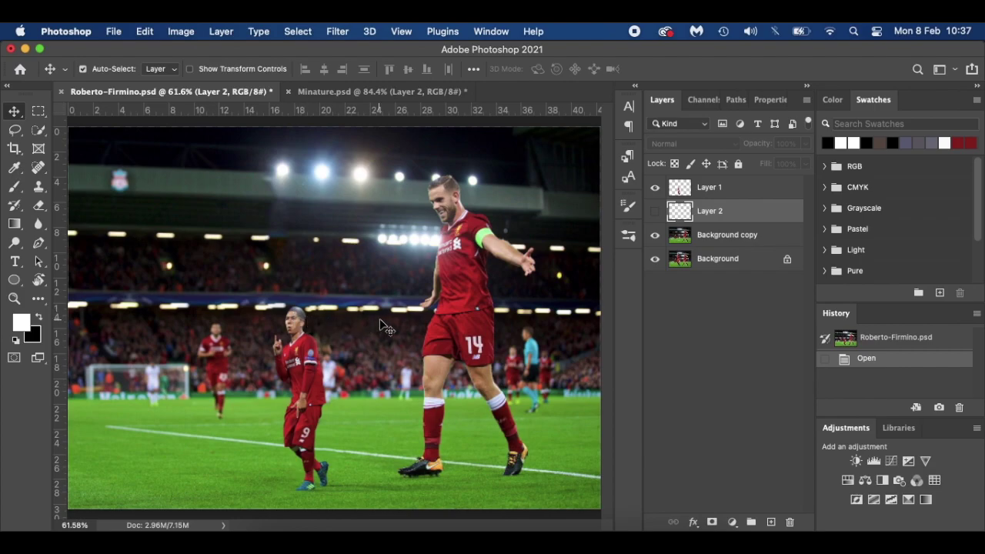
left_click(658, 212)
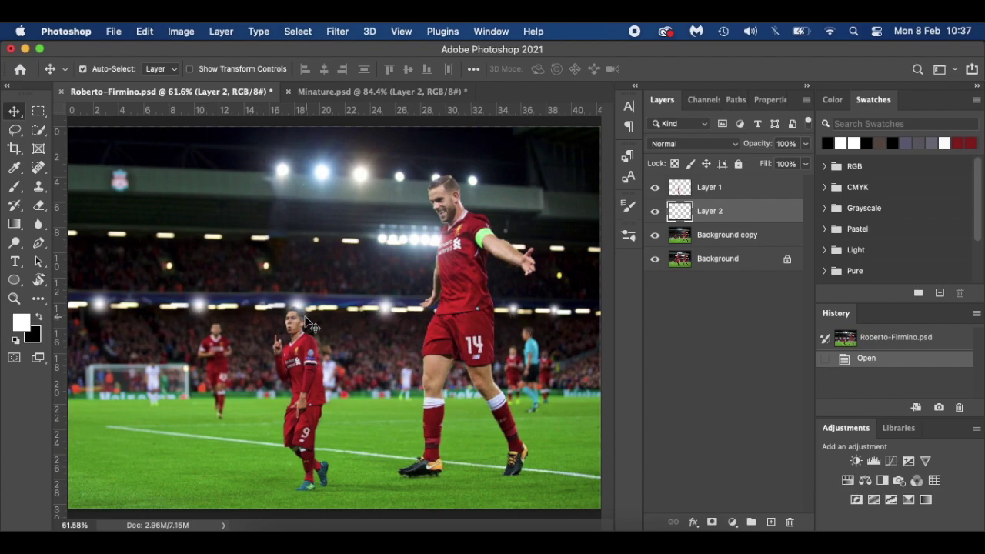
scroll(304, 318, "up", 5)
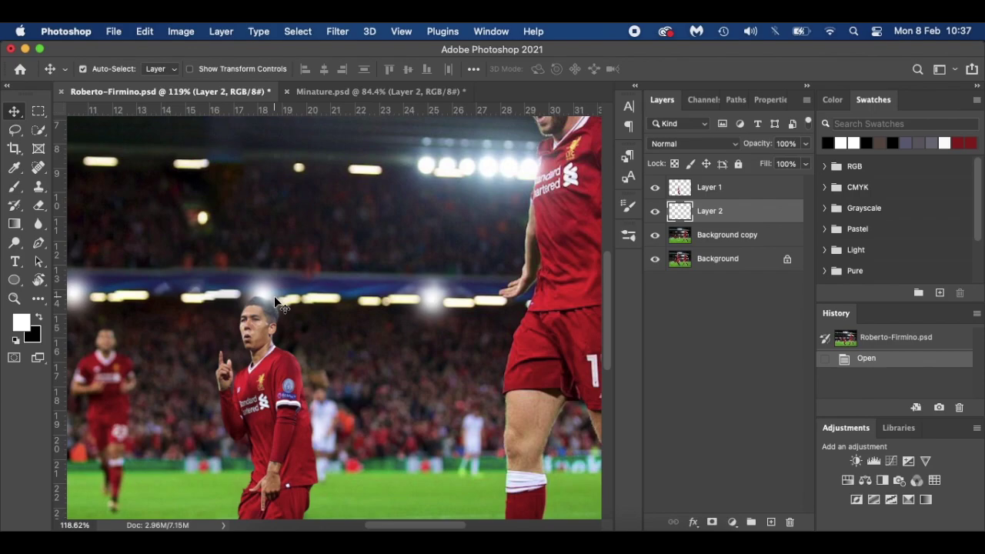
key("super+0")
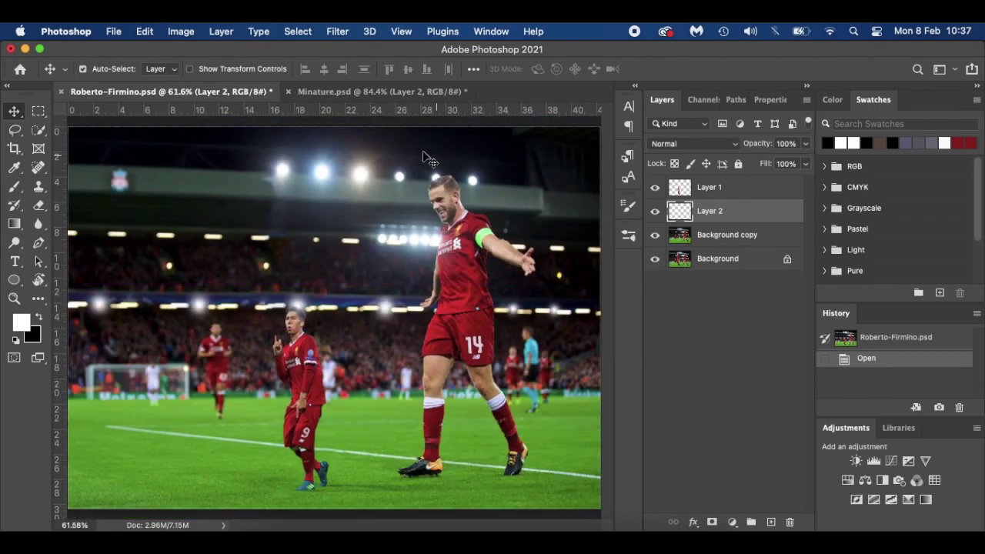
Switch back to the Minature.psd document.
left_click(364, 90)
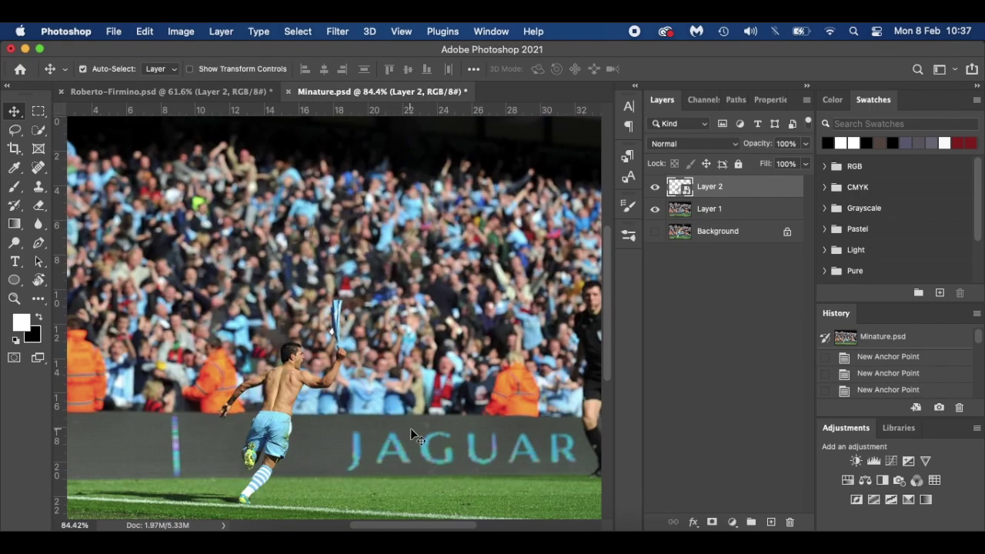